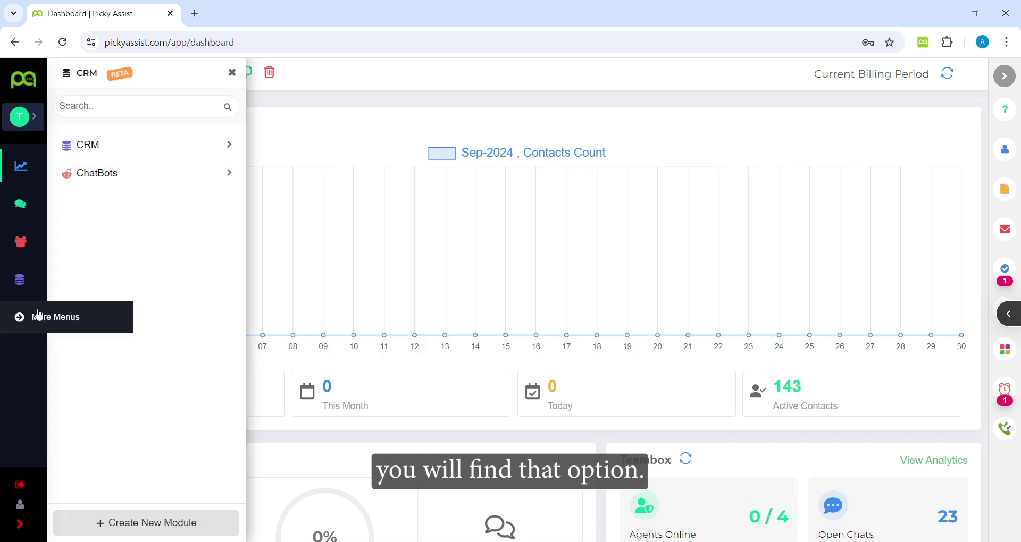
Go to Broadcaster V2 > Campaigns through the More Menus list
{"action": "left_click", "coordinate": [37, 317]}
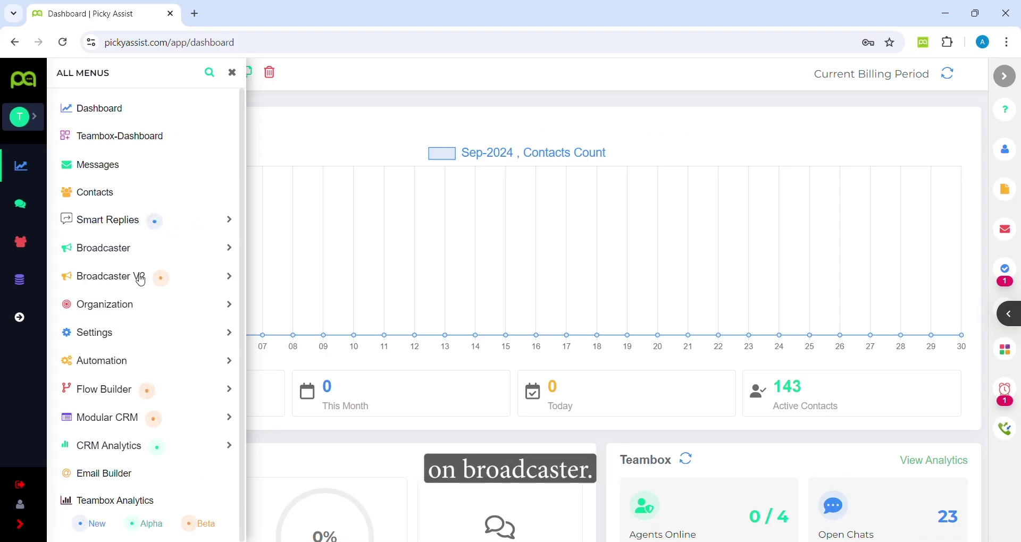
{"action": "left_click", "coordinate": [158, 287]}
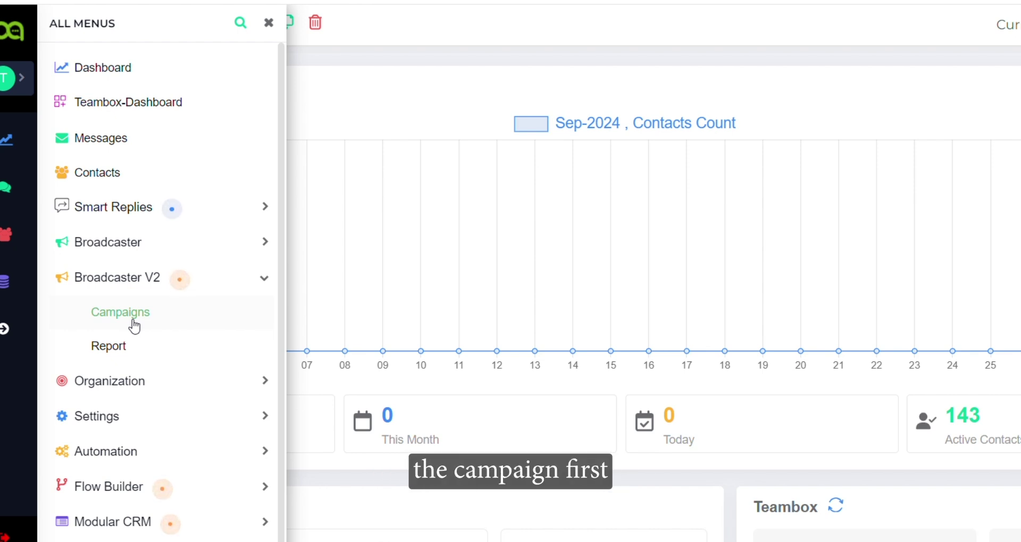
{"action": "left_click", "coordinate": [133, 322]}
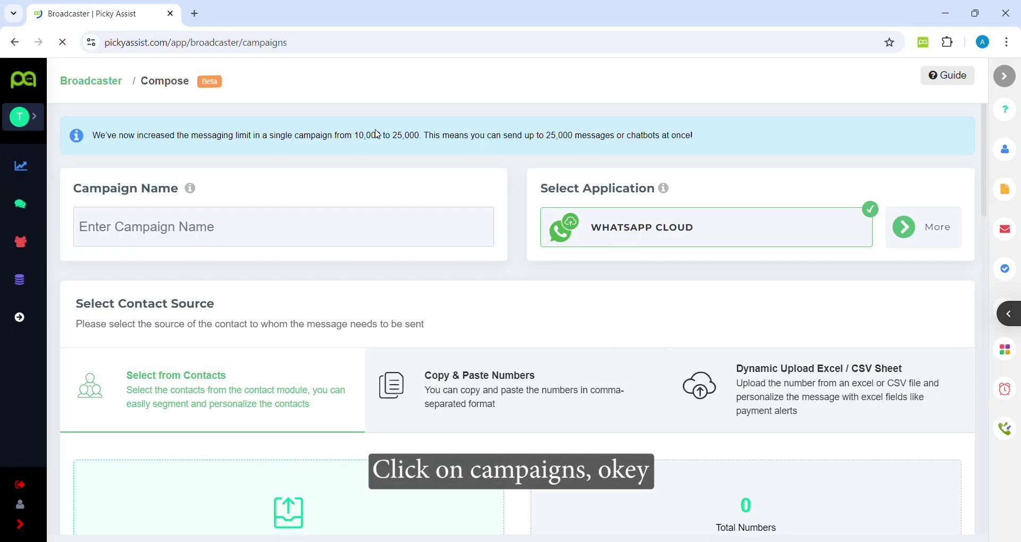
Enter 'Diwali wished' as the campaign name and select WHATSAPP CLOUD as the application
{"action": "double_click", "coordinate": [370, 139]}
{"action": "triple_click", "coordinate": [370, 140]}
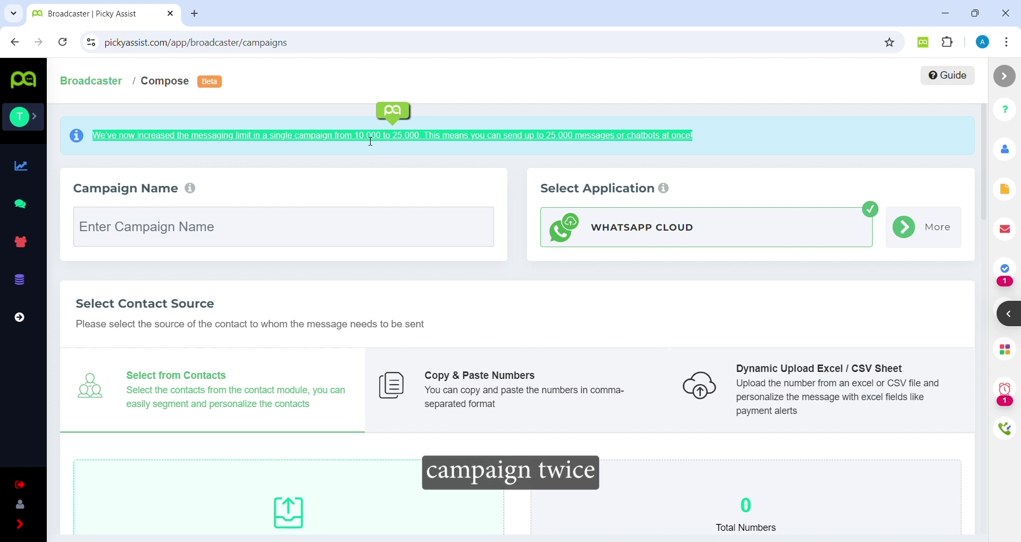
{"action": "left_click", "coordinate": [323, 226]}
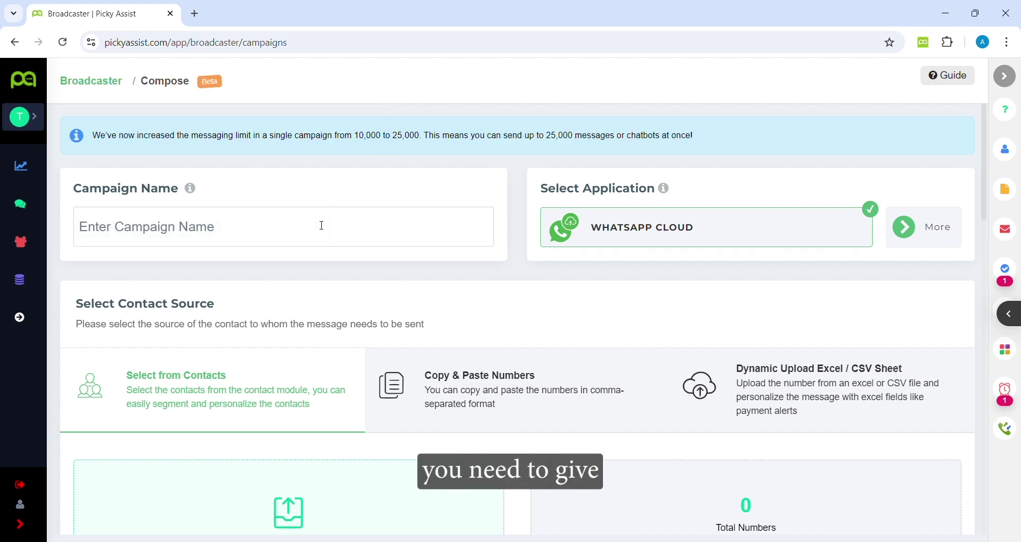
{"action": "type", "text": "Diwali"}
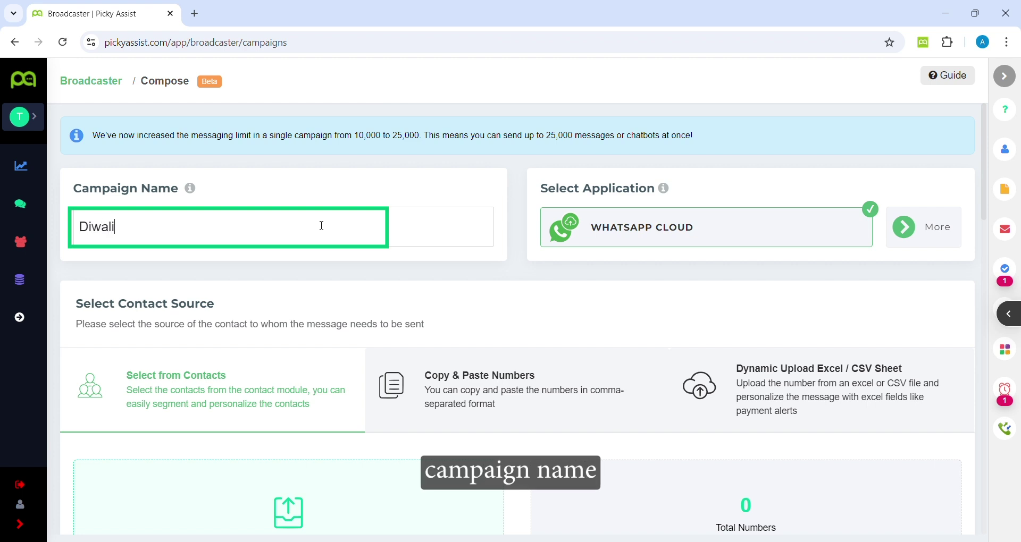
{"action": "type", "text": " wished"}
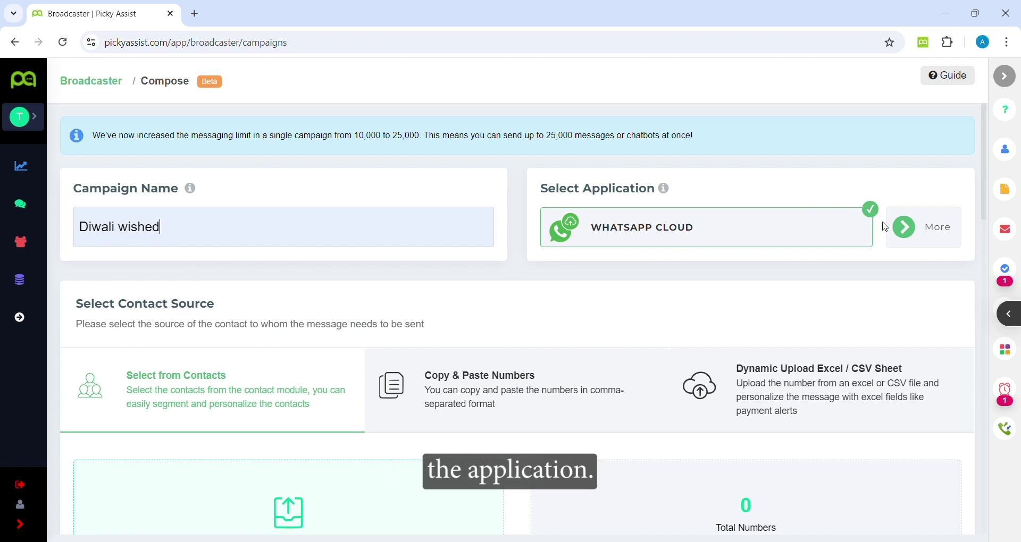
{"action": "left_click", "coordinate": [909, 233]}
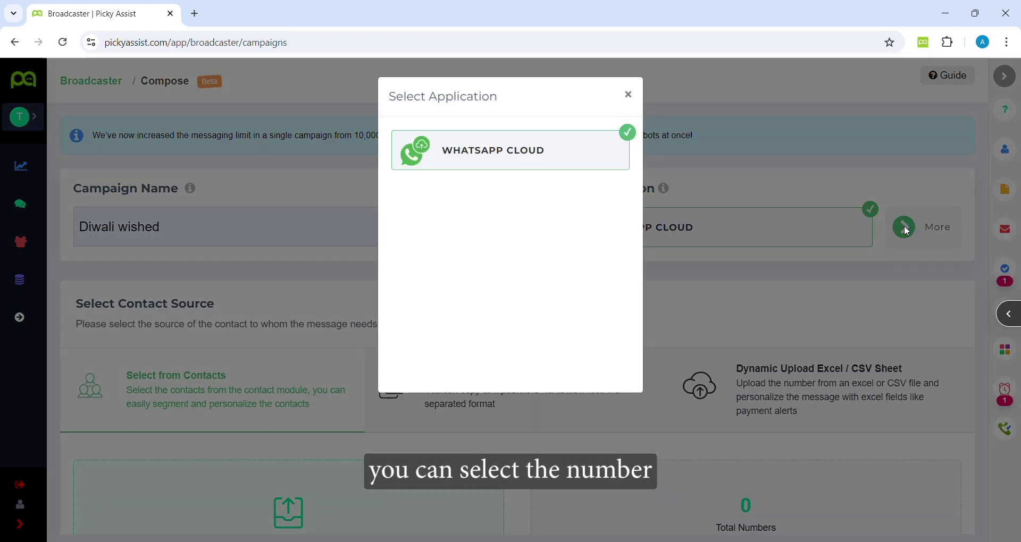
{"action": "left_click", "coordinate": [586, 158]}
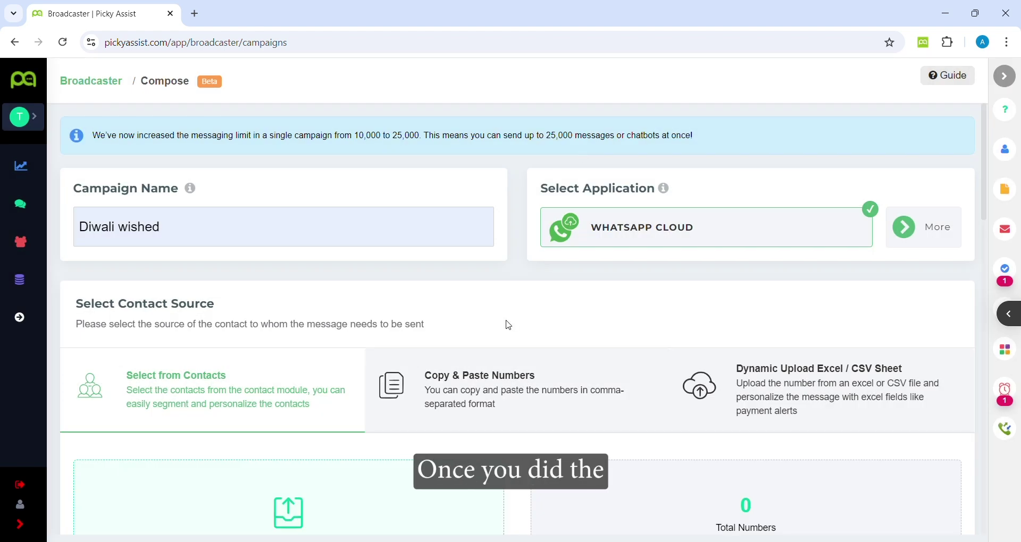
{"action": "scroll", "coordinate": [509, 325], "scroll_direction": "down", "scroll_amount": 1}
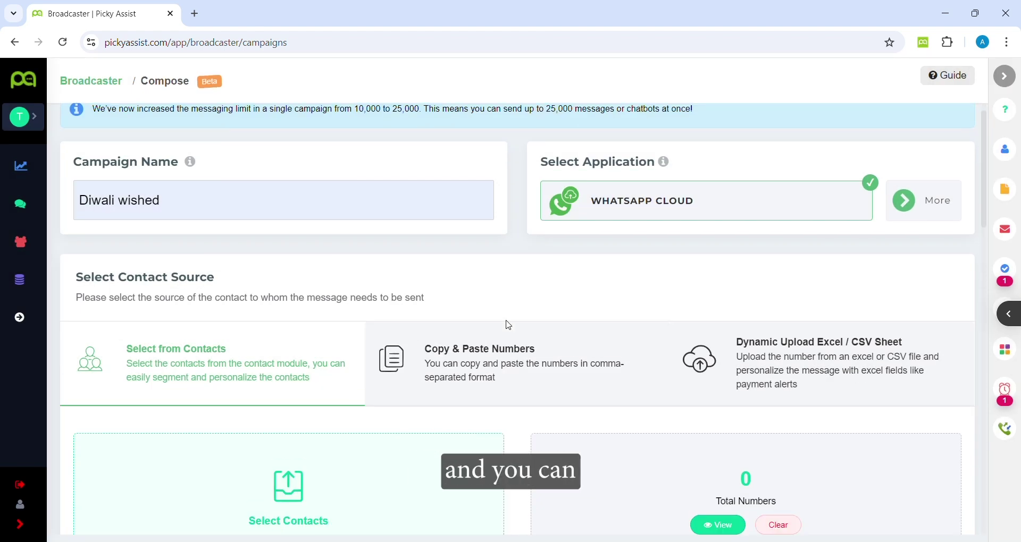
Create and save a Subscribed > All contact segment, giving 8 total numbers
{"action": "left_click", "coordinate": [512, 326]}
{"action": "scroll", "coordinate": [511, 326], "scroll_direction": "down", "scroll_amount": 1}
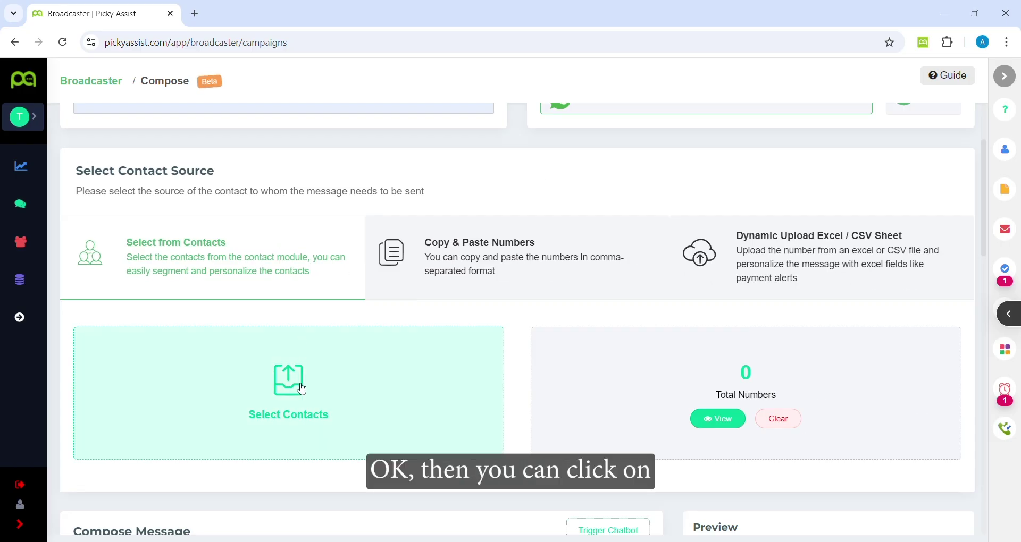
{"action": "left_click", "coordinate": [302, 390]}
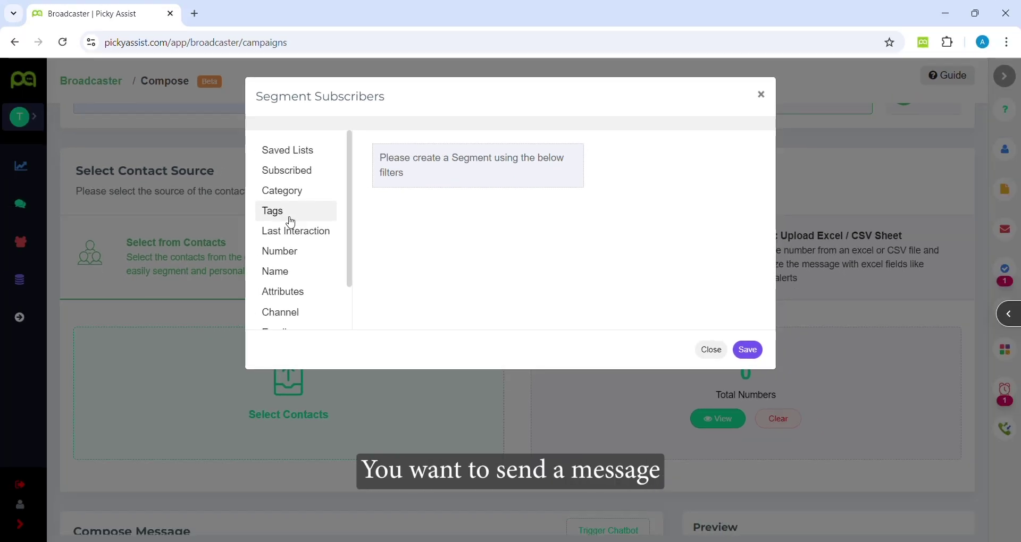
{"action": "left_click", "coordinate": [292, 223]}
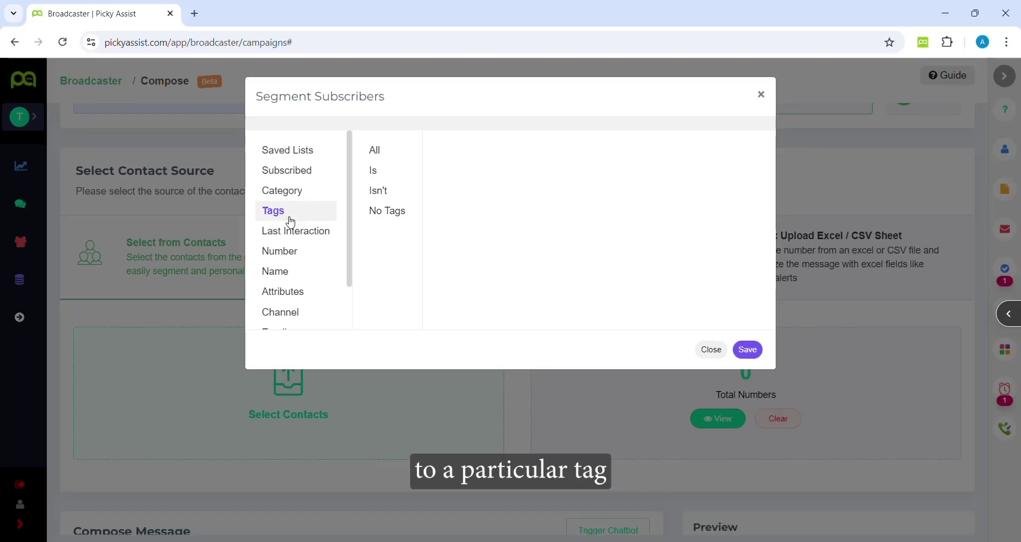
{"action": "left_click", "coordinate": [377, 174]}
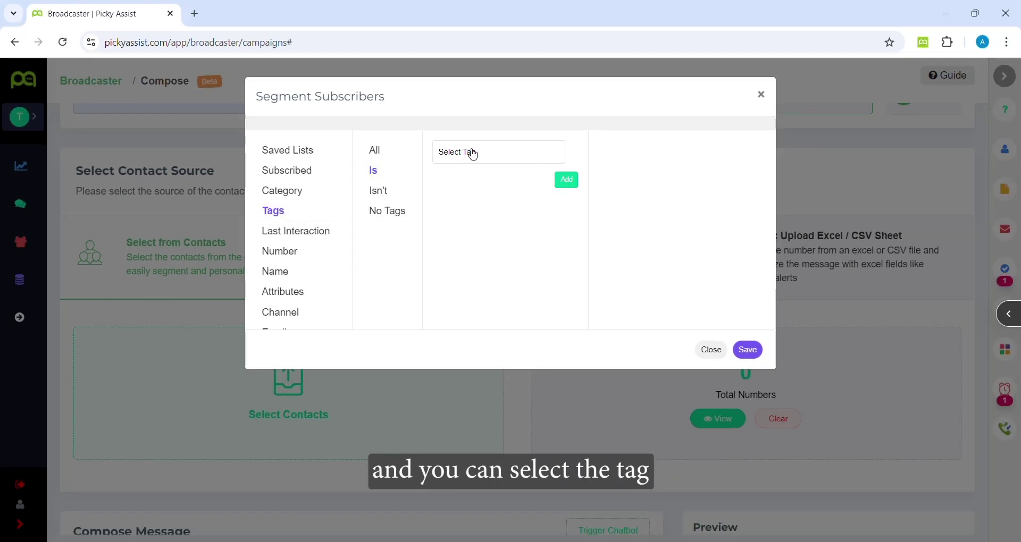
{"action": "left_click", "coordinate": [473, 153]}
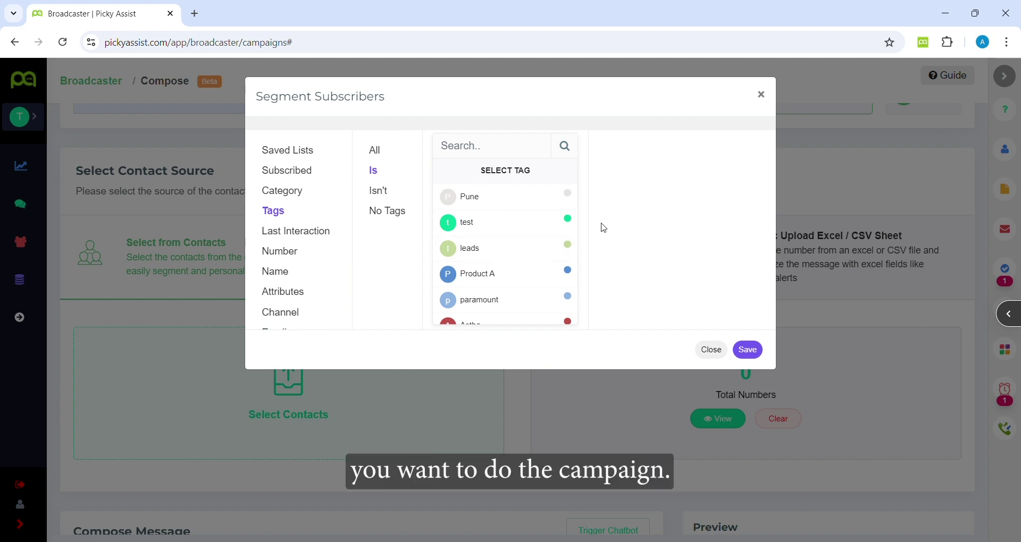
{"action": "left_click", "coordinate": [649, 189]}
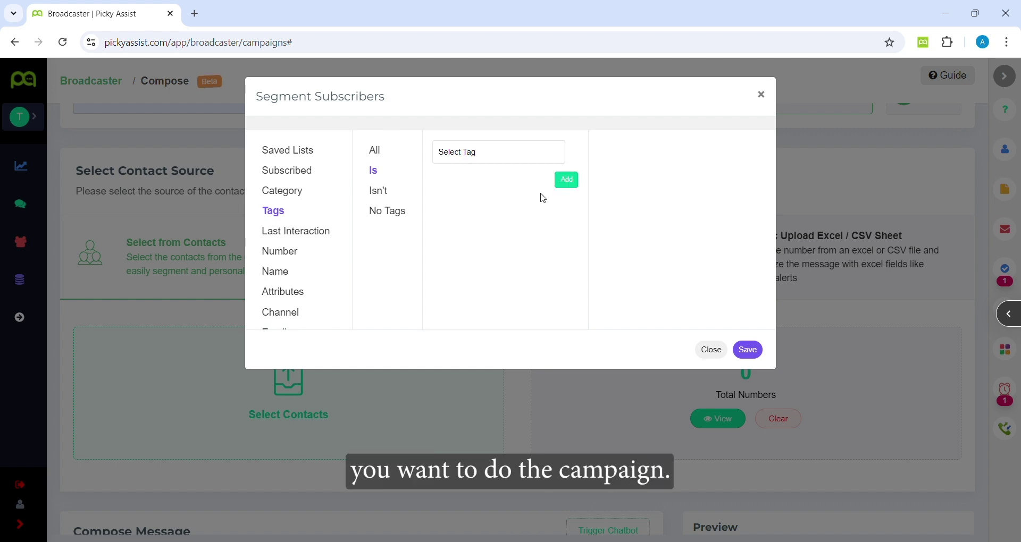
{"action": "left_click", "coordinate": [294, 182]}
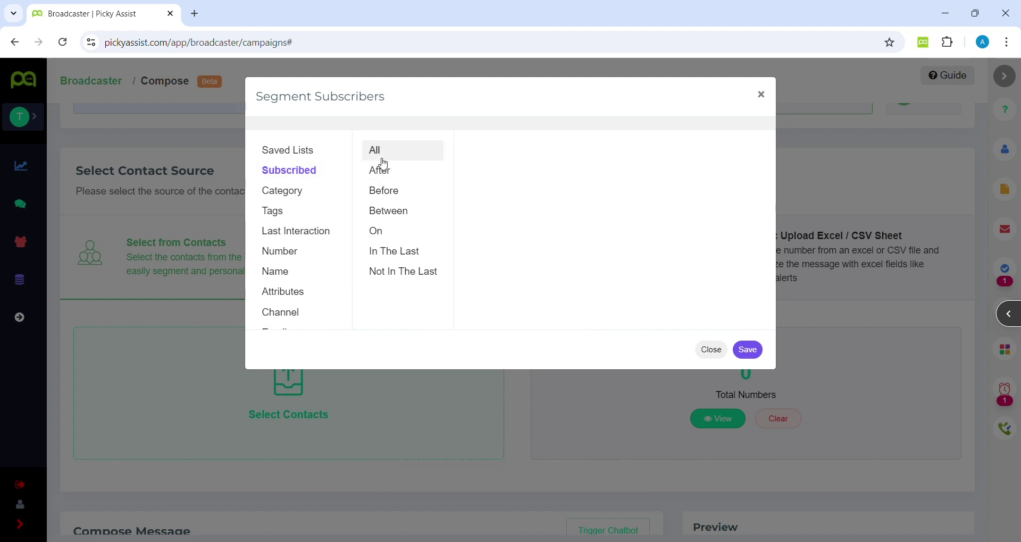
{"action": "left_click", "coordinate": [382, 154]}
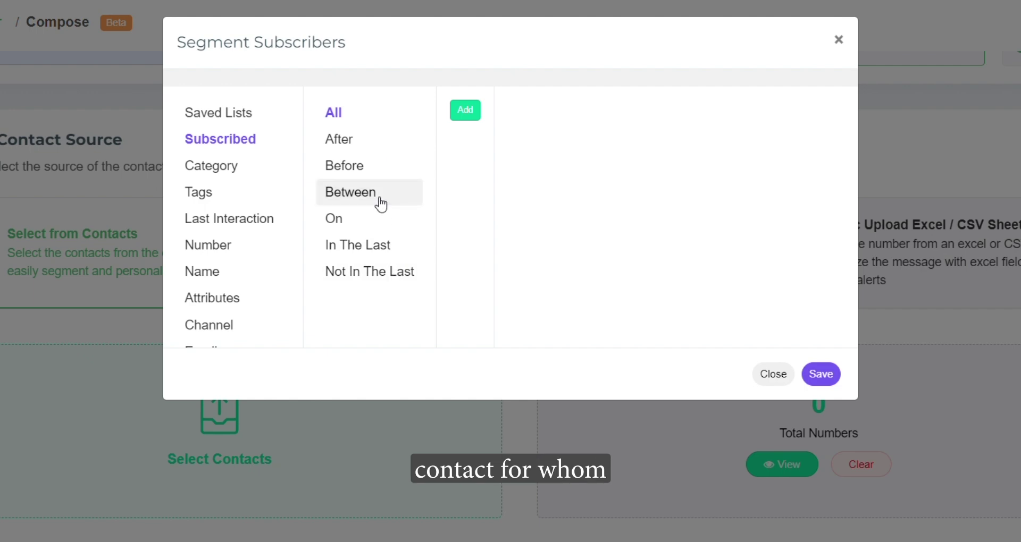
{"action": "left_click", "coordinate": [459, 114]}
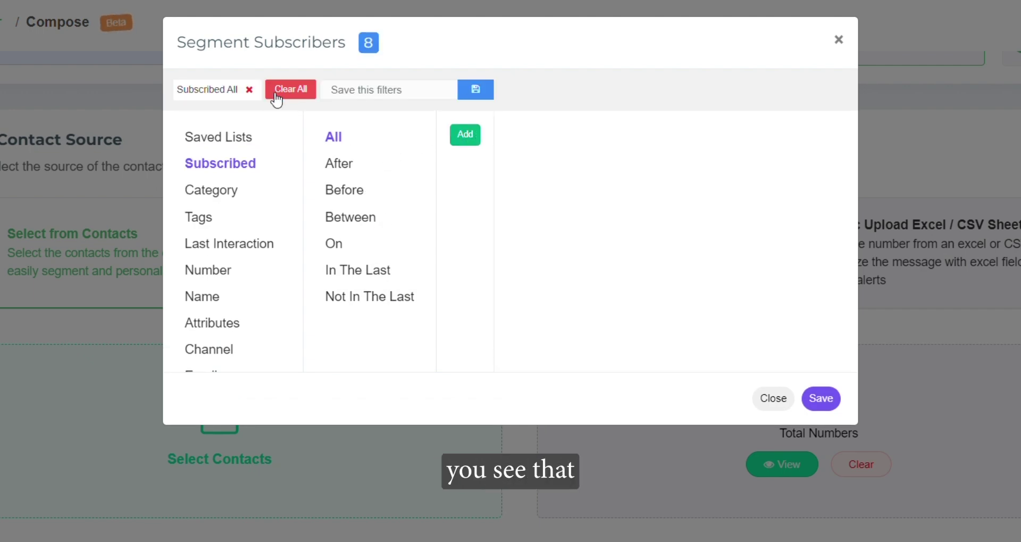
{"action": "left_click", "coordinate": [822, 398]}
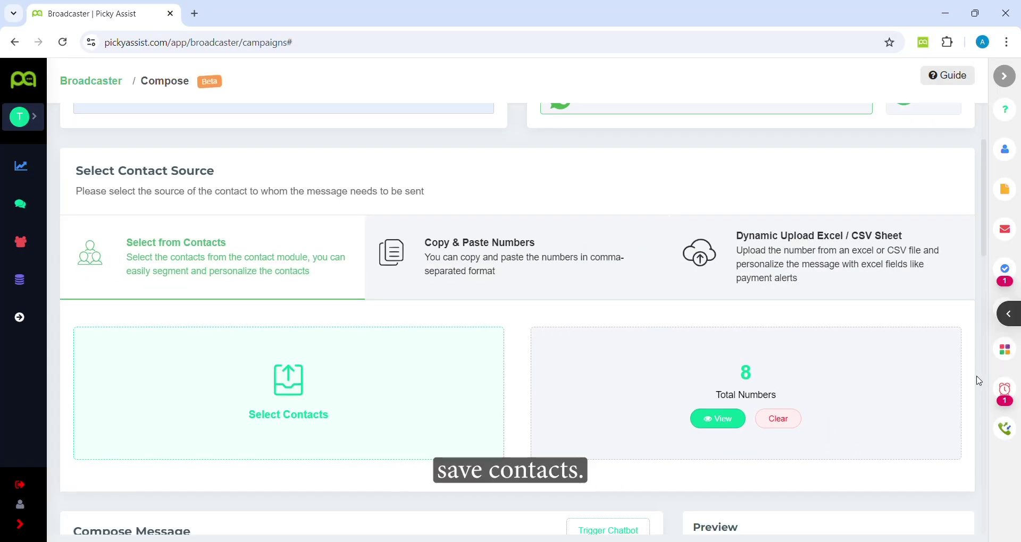
Load the SAMPLE_MOVIE_TICKET_CONFIRMATION [PT_BR] WhatsApp template and view its image, body and footer
{"action": "left_click_drag", "start_coordinate": [986, 225], "coordinate": [994, 292]}
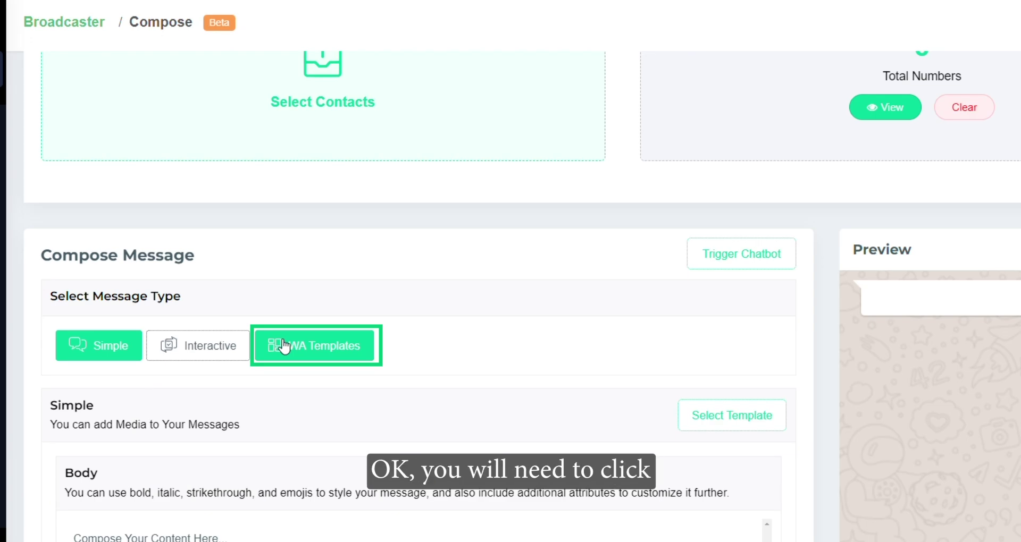
{"action": "left_click", "coordinate": [286, 347]}
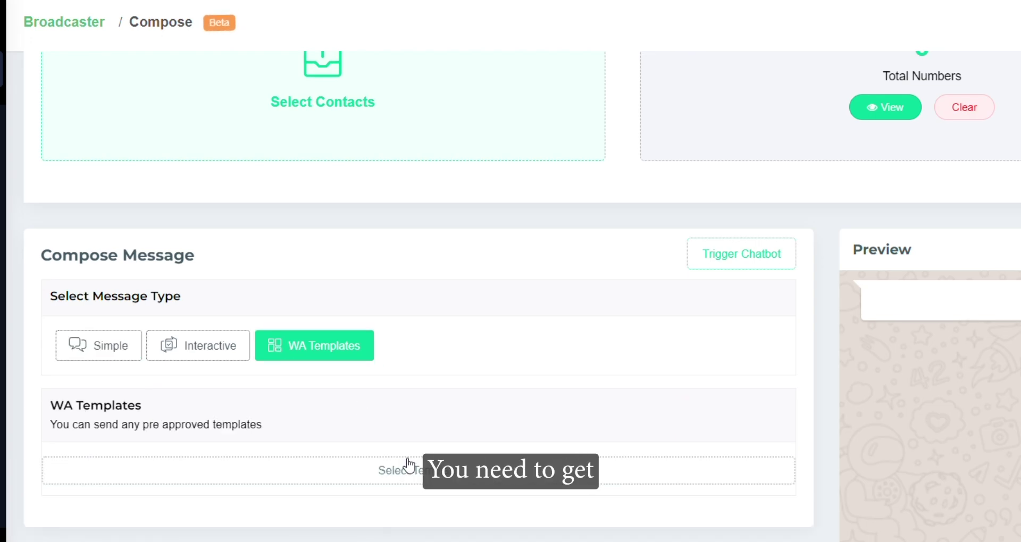
{"action": "left_click", "coordinate": [408, 464]}
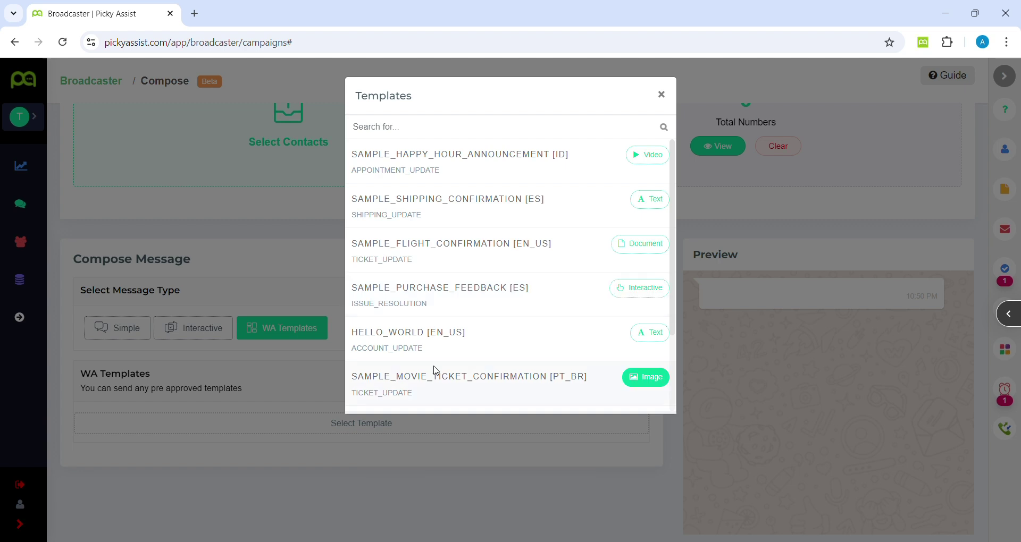
{"action": "left_click", "coordinate": [435, 387]}
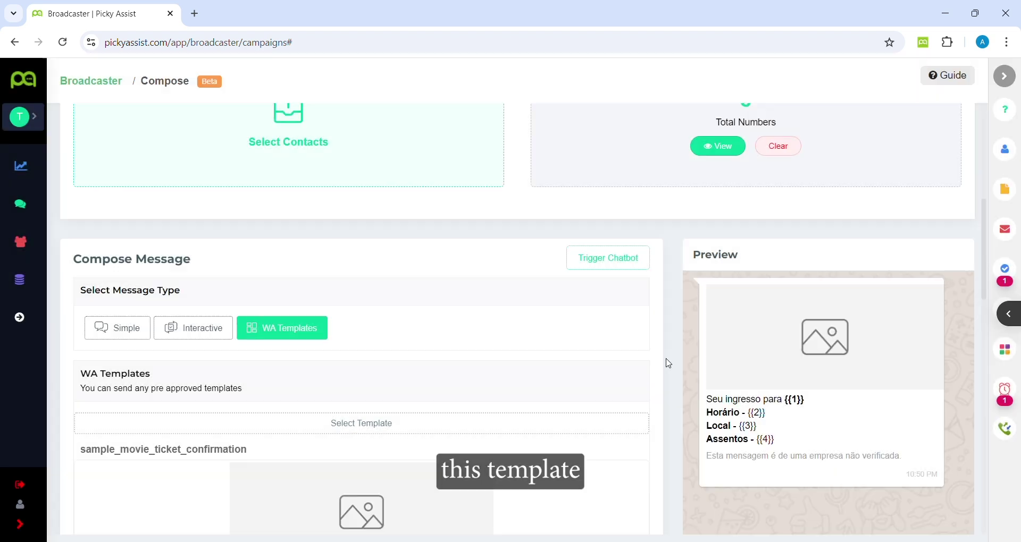
{"action": "scroll", "coordinate": [670, 368], "scroll_direction": "down", "scroll_amount": 5}
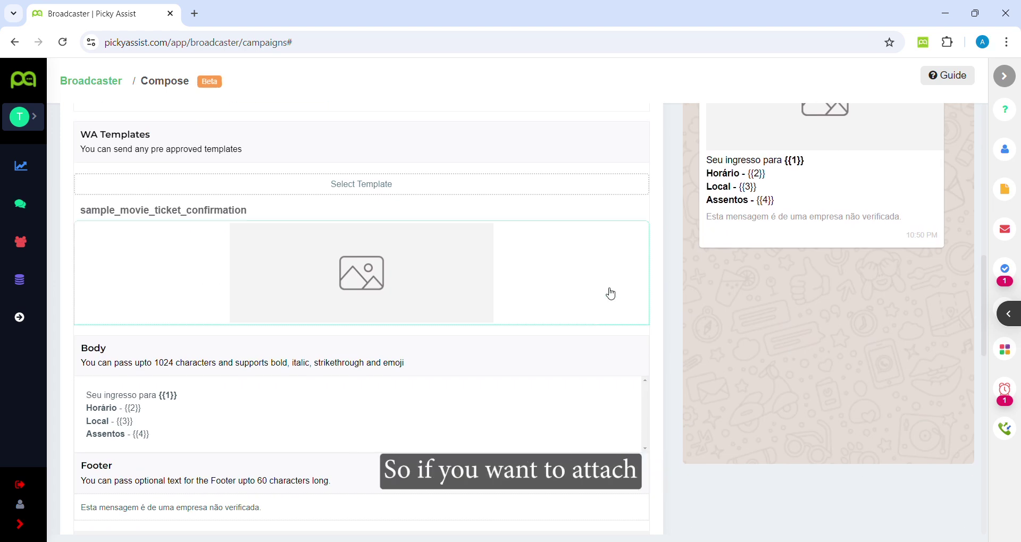
Insert the blue marutisuzuki-dzire car image from the gallery as the template header
{"action": "left_click", "coordinate": [386, 286]}
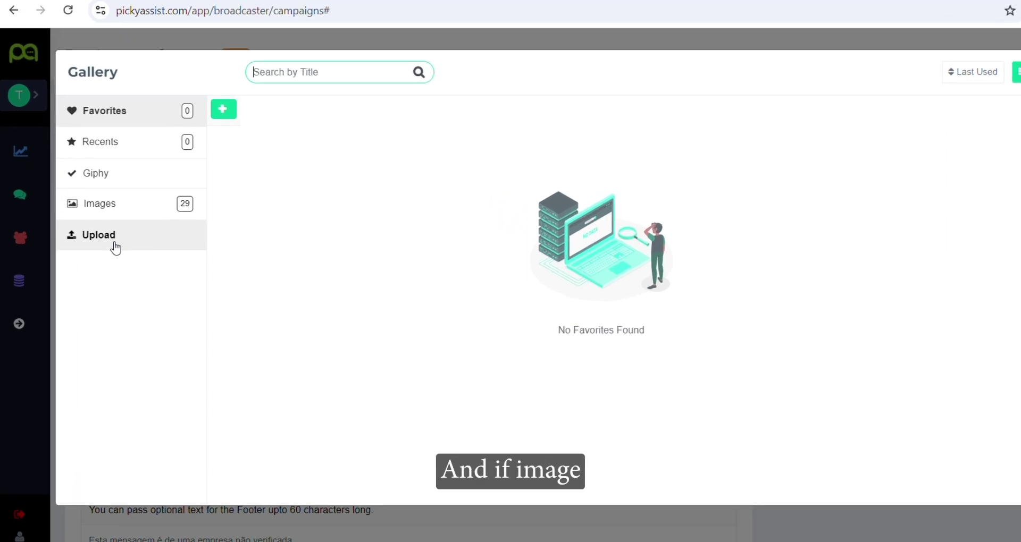
{"action": "left_click", "coordinate": [108, 210]}
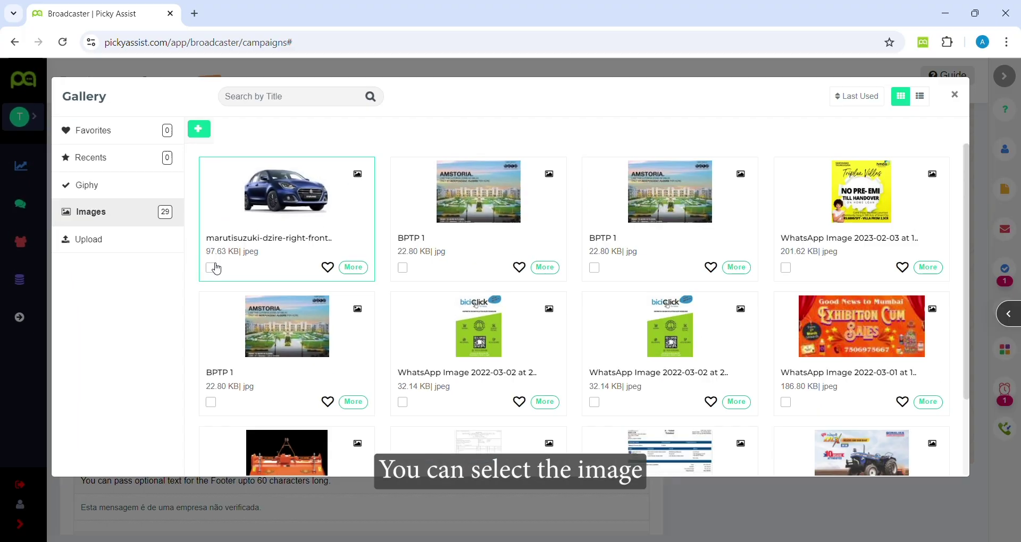
{"action": "left_click", "coordinate": [215, 268]}
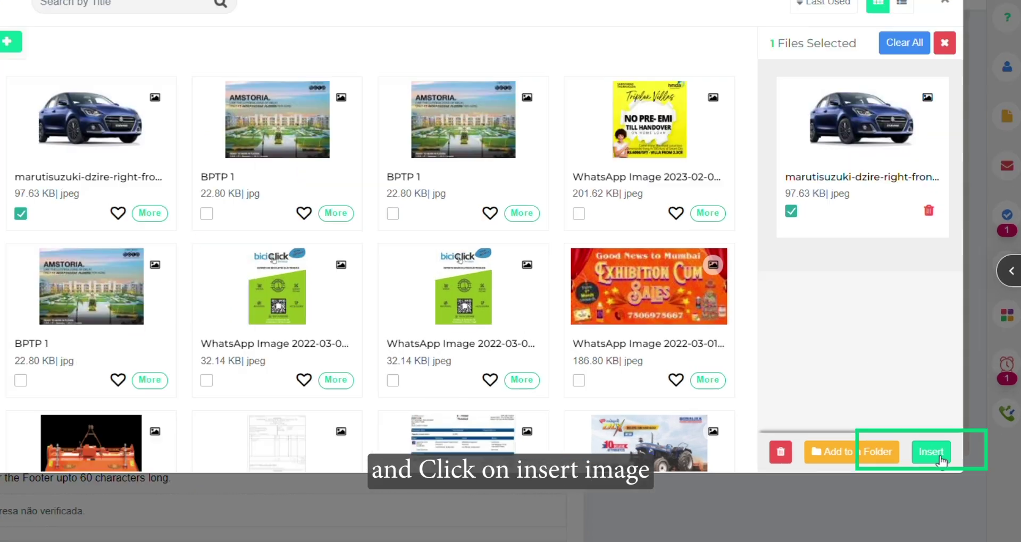
{"action": "left_click", "coordinate": [946, 461]}
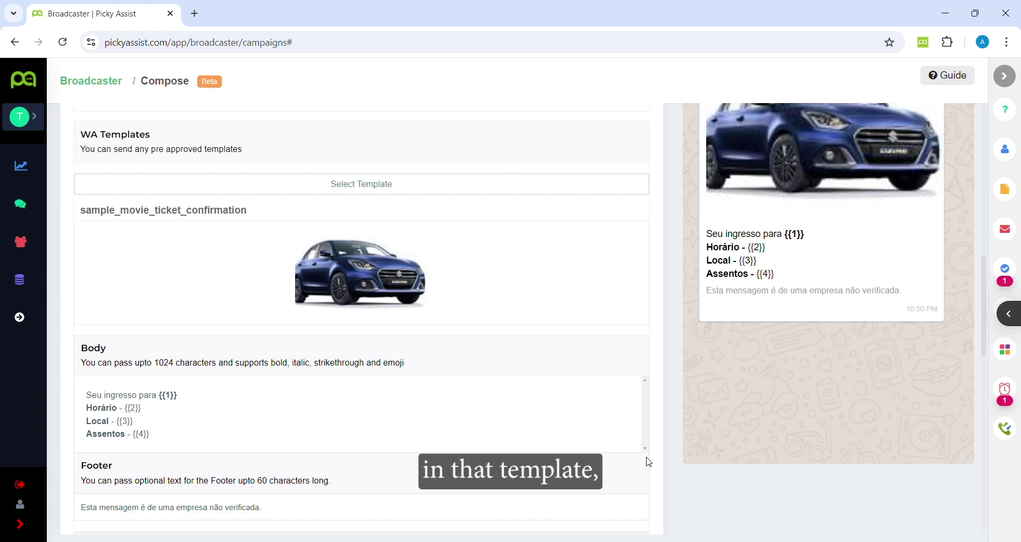
Fill the dynamic values with {{name}}{{name}}, {{email}}, Test and Test 2
{"action": "scroll", "coordinate": [650, 463], "scroll_direction": "down", "scroll_amount": 3}
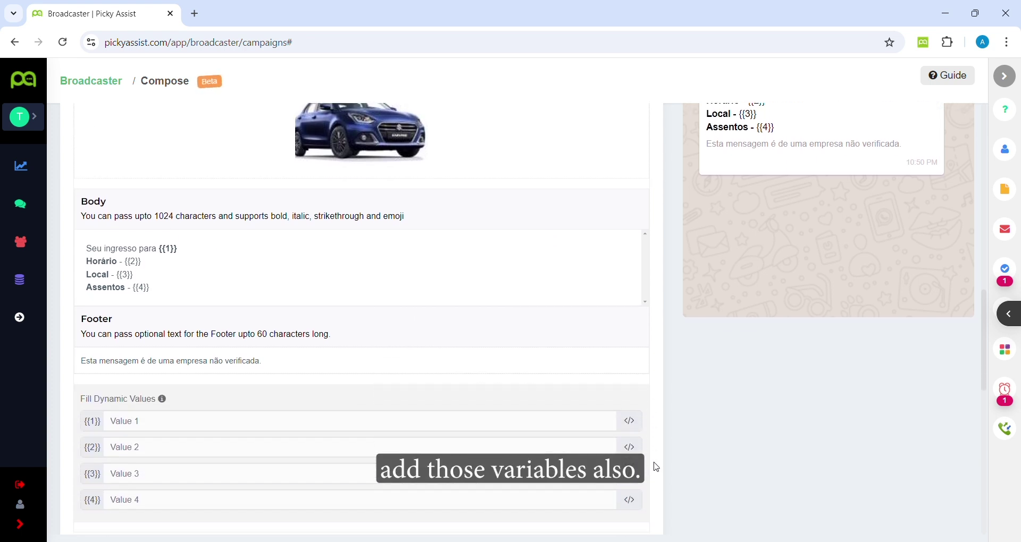
{"action": "scroll", "coordinate": [655, 466], "scroll_direction": "down", "scroll_amount": 2}
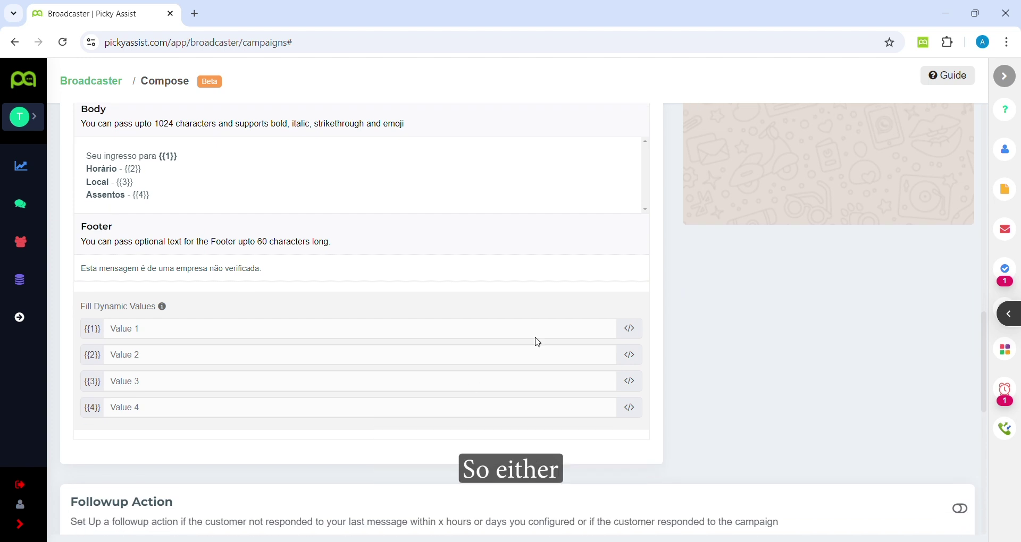
{"action": "left_click", "coordinate": [637, 336]}
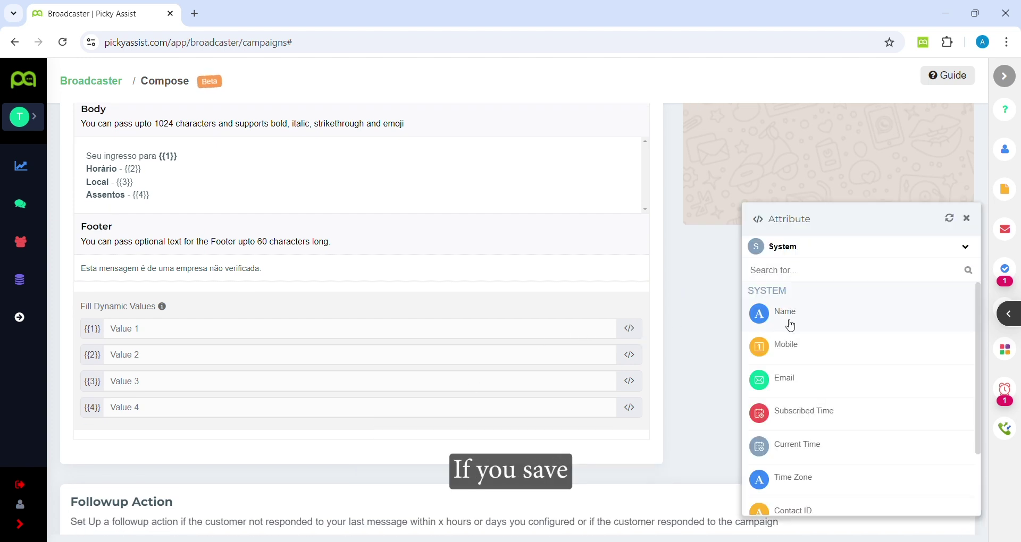
{"action": "left_click", "coordinate": [791, 325]}
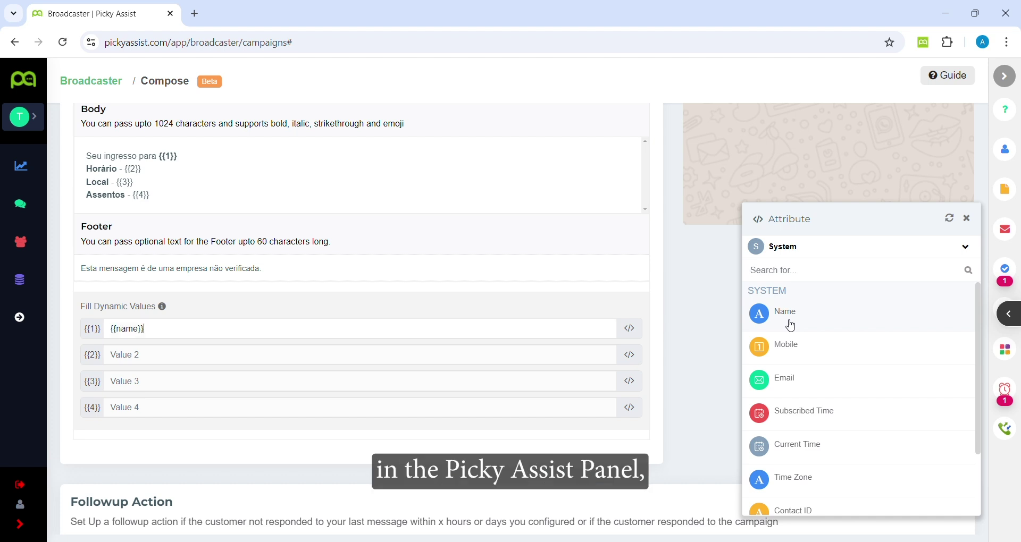
{"action": "left_click", "coordinate": [789, 320]}
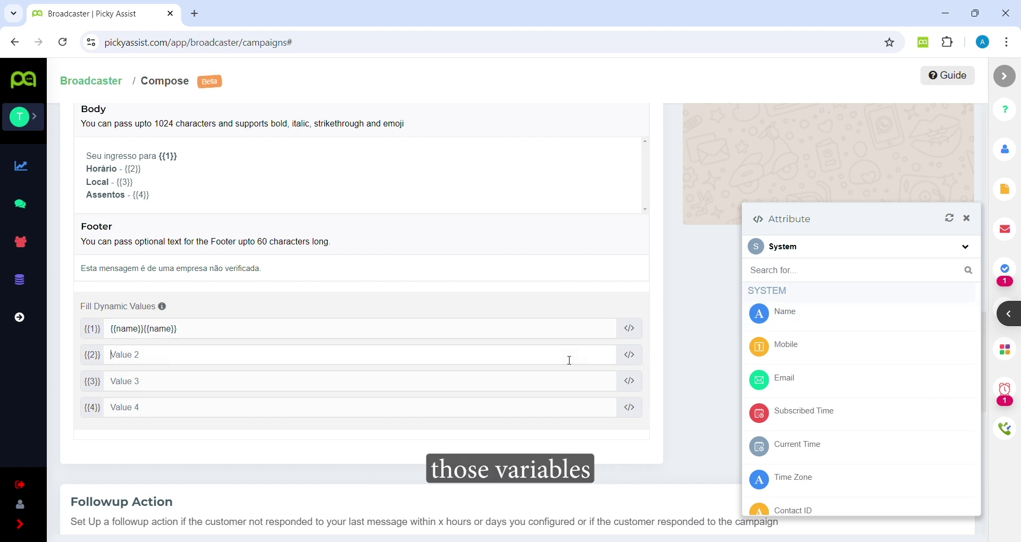
{"action": "left_click", "coordinate": [784, 379]}
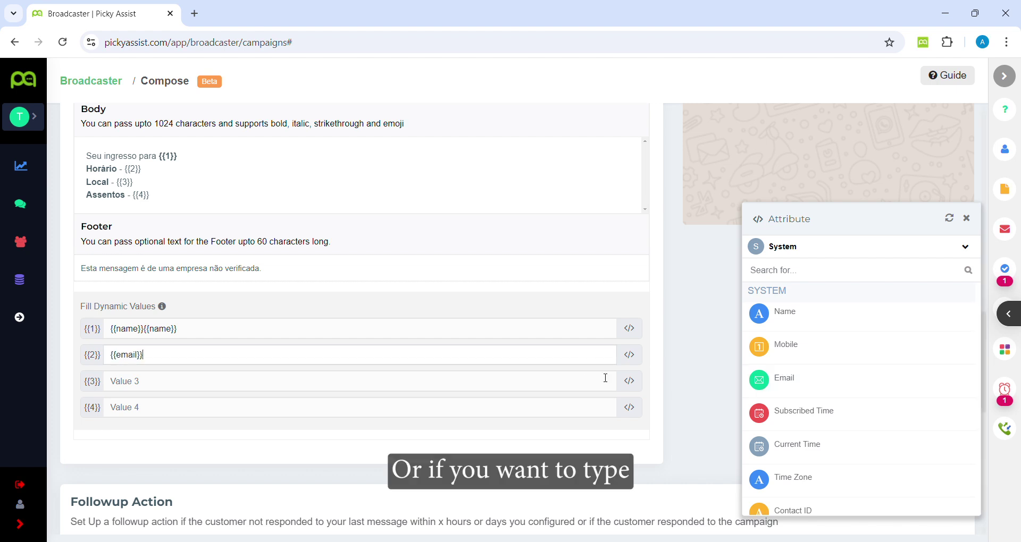
{"action": "left_click", "coordinate": [551, 390]}
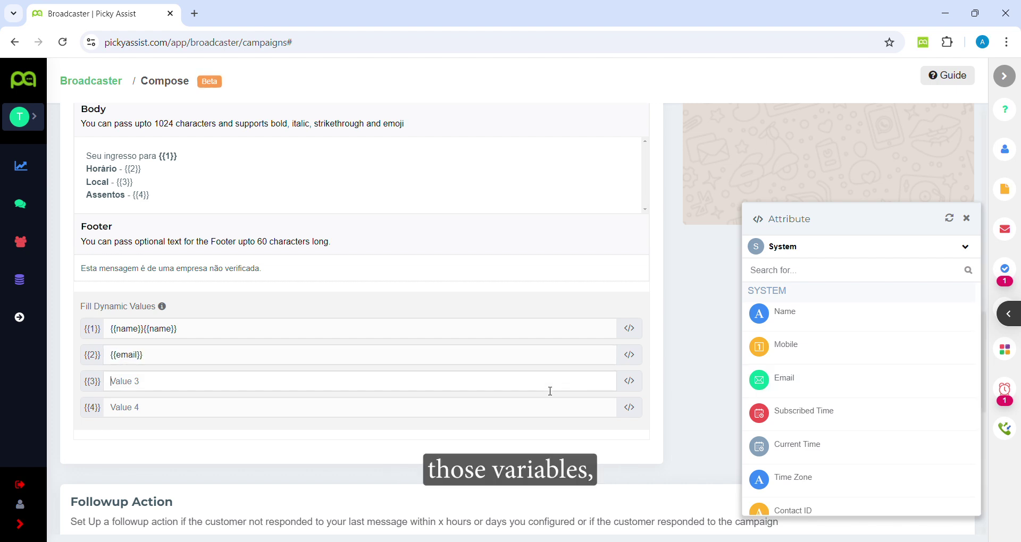
{"action": "type", "text": "Test "}
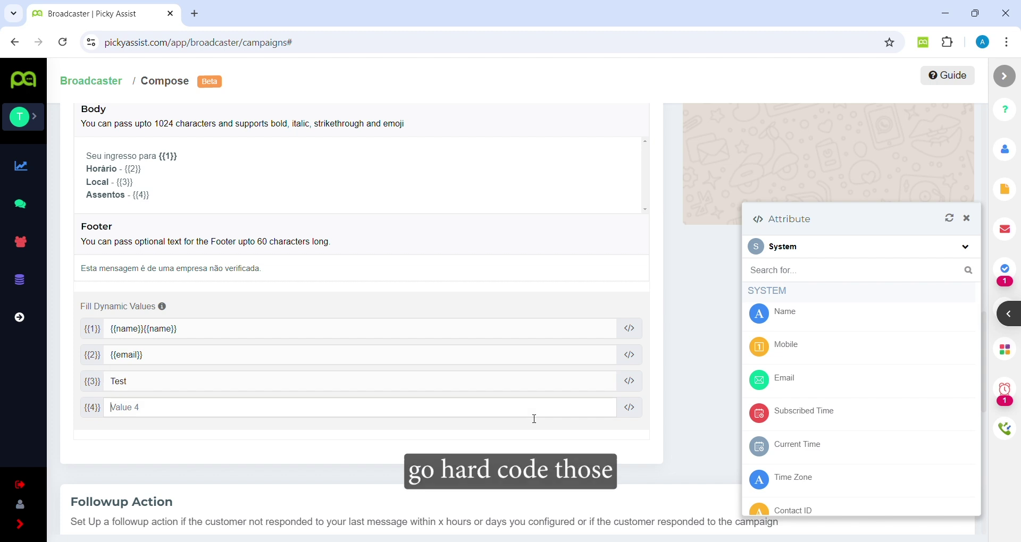
{"action": "type", "text": "Te"}
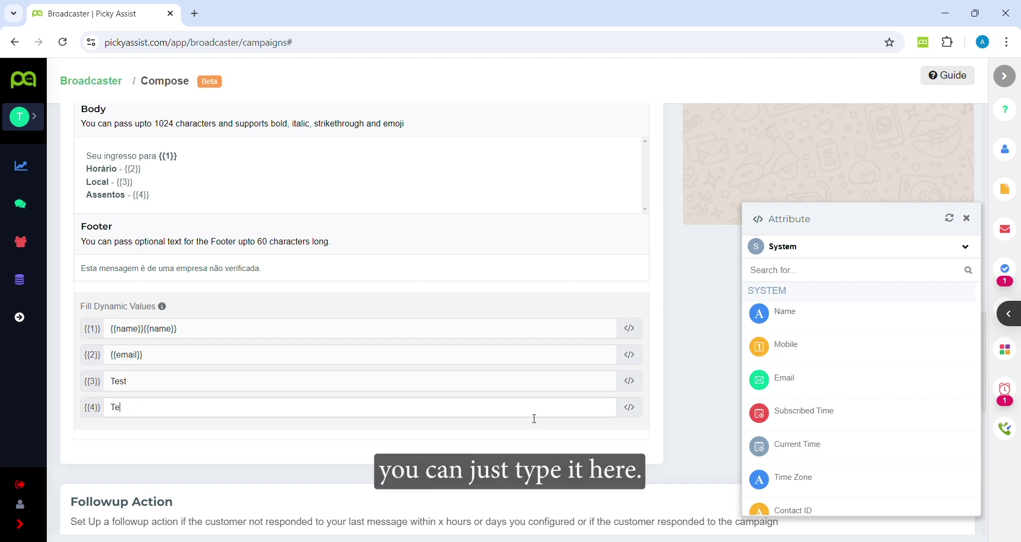
{"action": "type", "text": "st 2"}
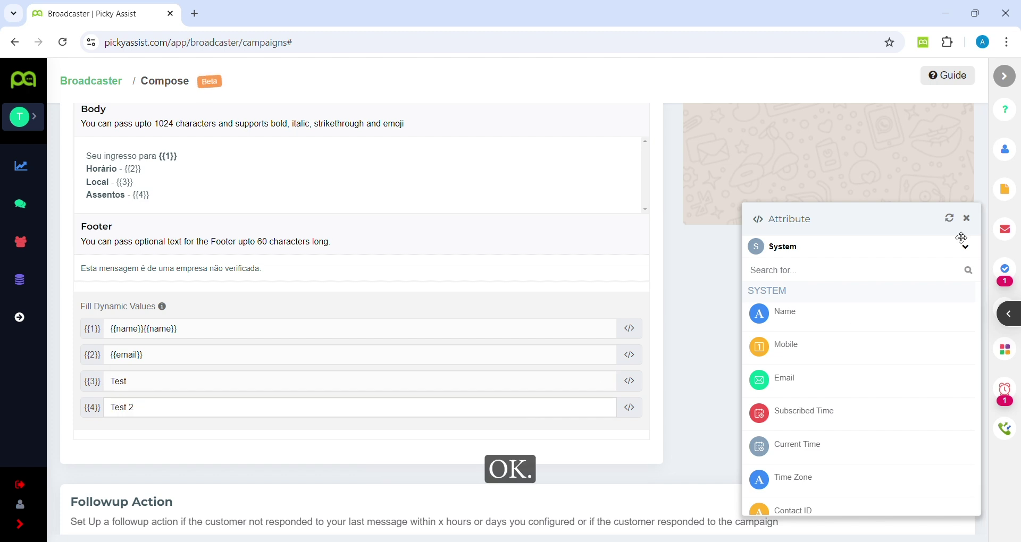
{"action": "left_click", "coordinate": [971, 221]}
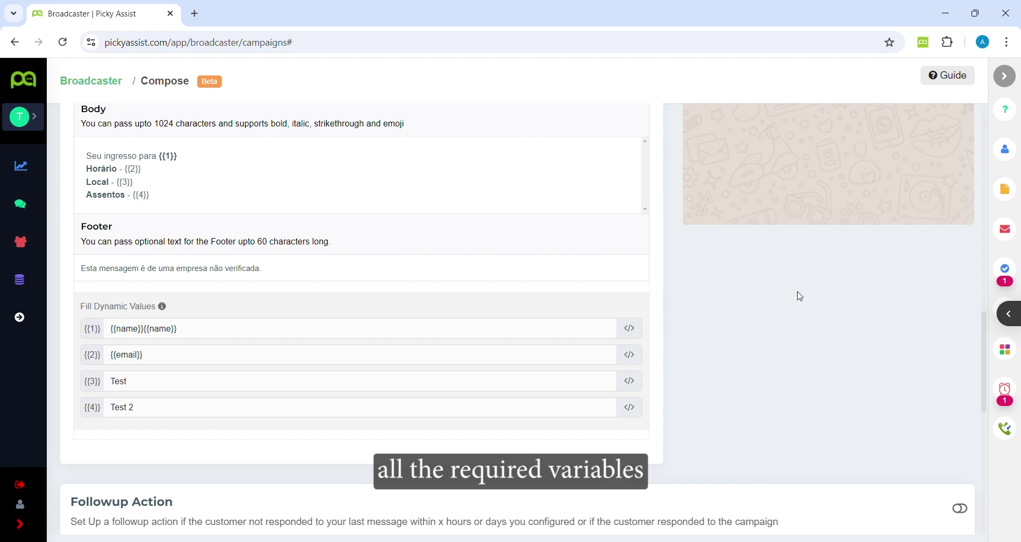
Choose a later send, with date 10 October 2024 and time 11:00 pm
{"action": "left_click_drag", "start_coordinate": [984, 373], "coordinate": [966, 471]}
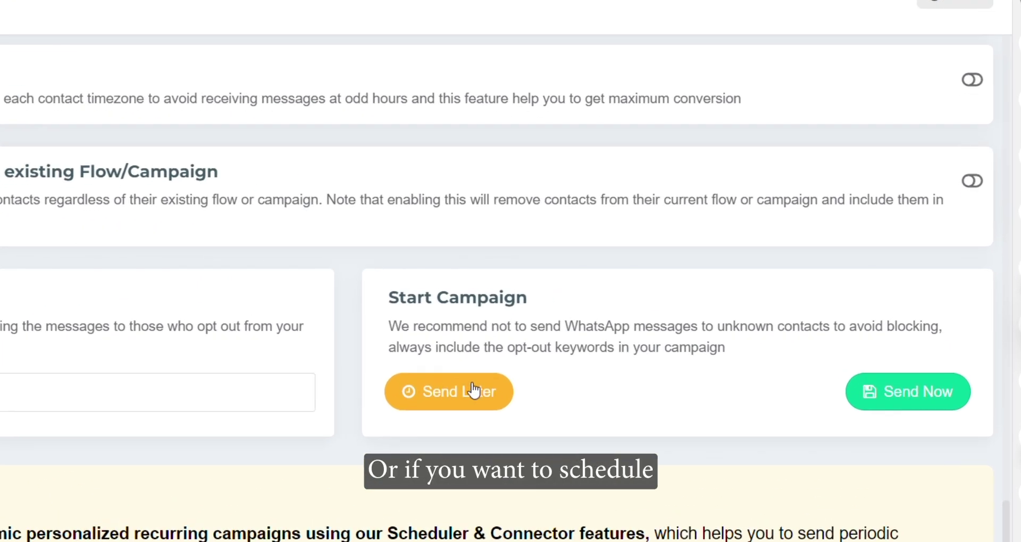
{"action": "left_click", "coordinate": [474, 392]}
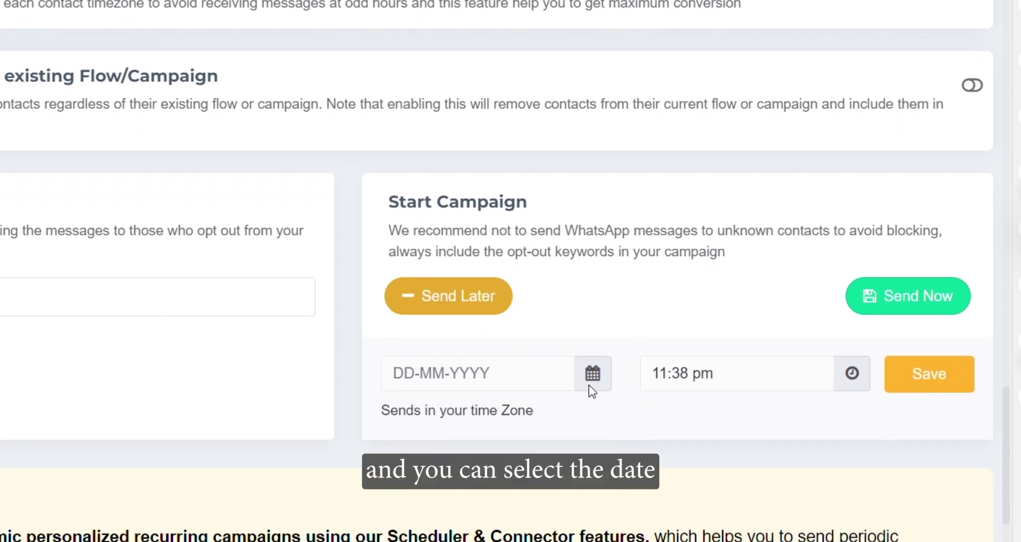
{"action": "left_click", "coordinate": [592, 471]}
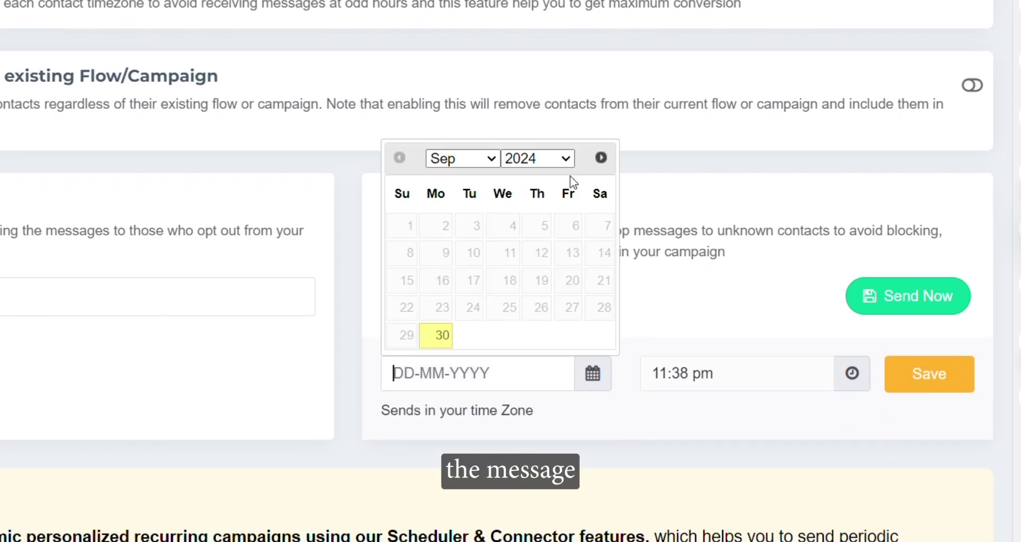
{"action": "left_click", "coordinate": [461, 200]}
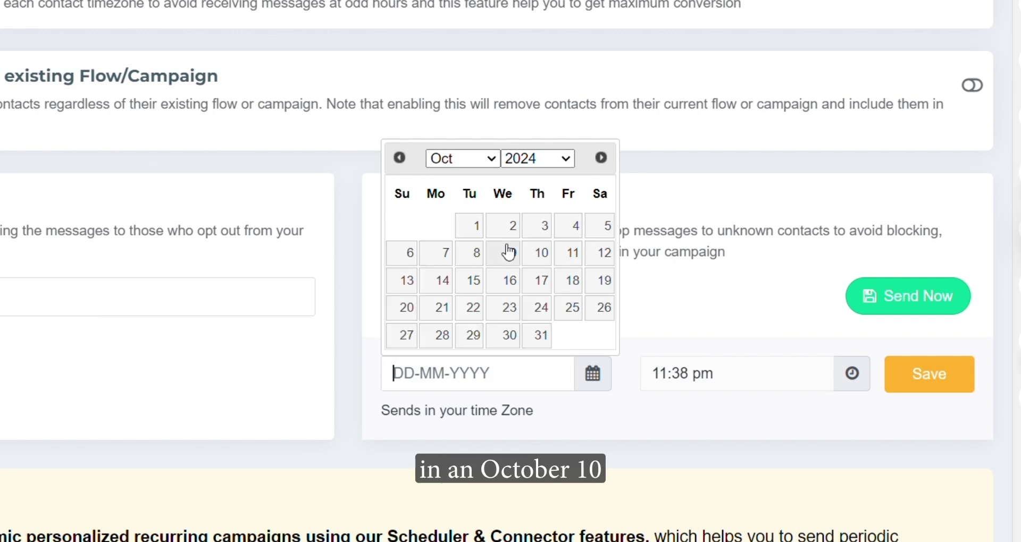
{"action": "left_click", "coordinate": [541, 254]}
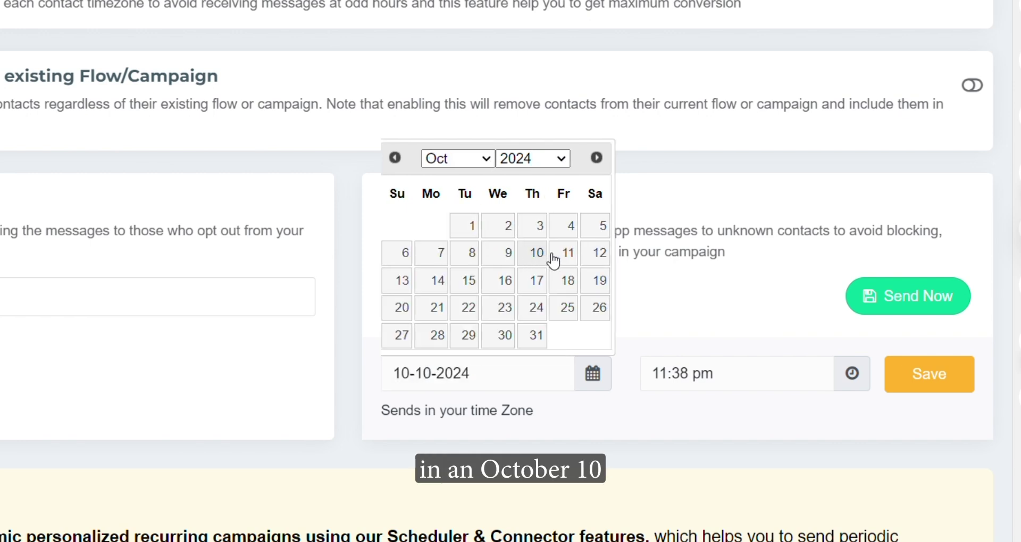
{"action": "left_click", "coordinate": [732, 374]}
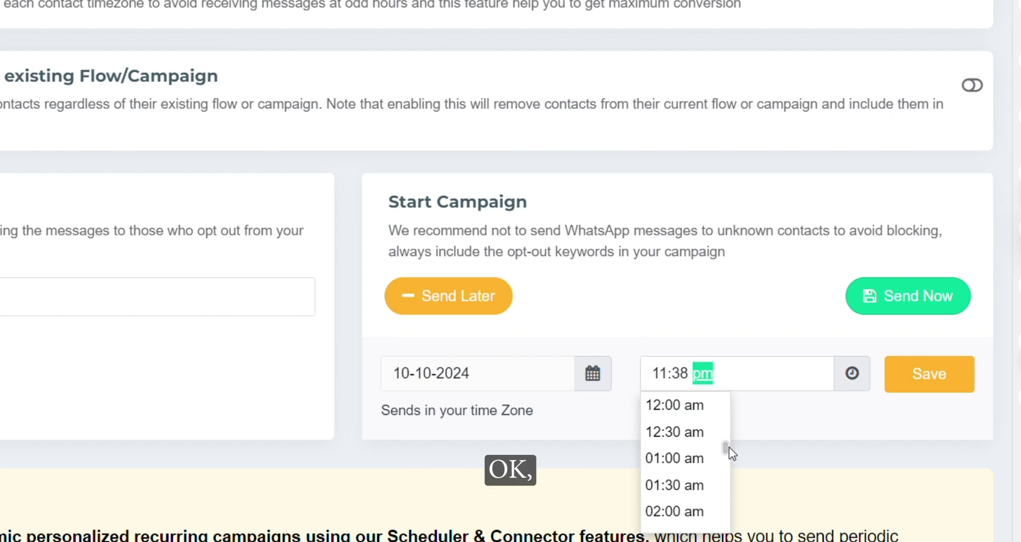
{"action": "left_click_drag", "start_coordinate": [727, 448], "coordinate": [732, 490]}
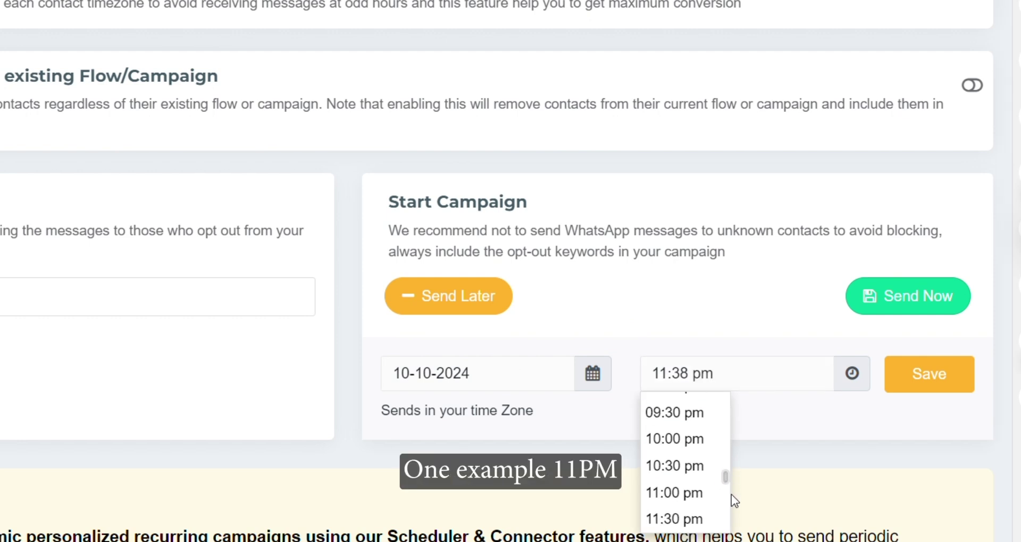
{"action": "left_click", "coordinate": [673, 494]}
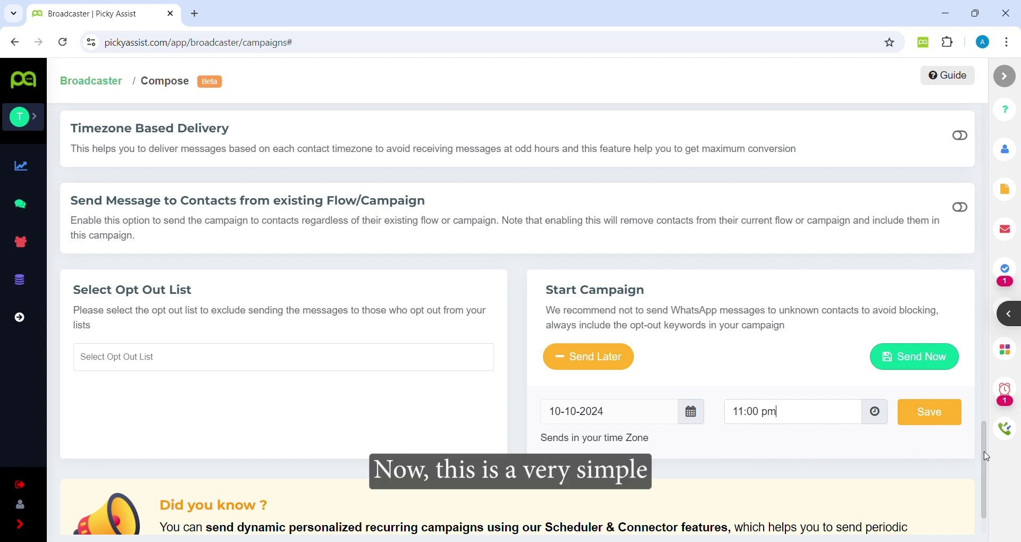
Enable Followup Action for no reply in 2 Days, using a WA Templates message
{"action": "left_click_drag", "start_coordinate": [987, 456], "coordinate": [986, 408]}
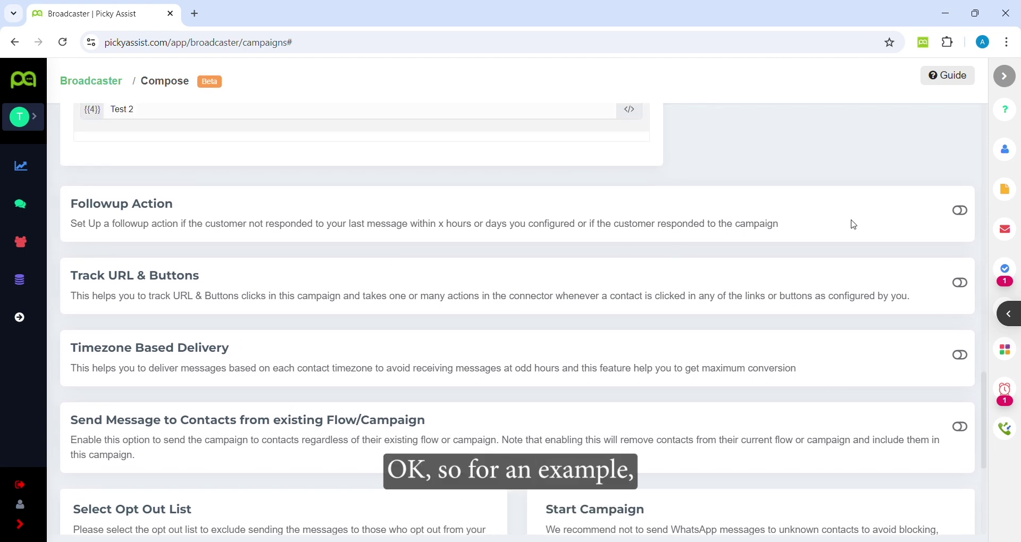
{"action": "left_click", "coordinate": [962, 213]}
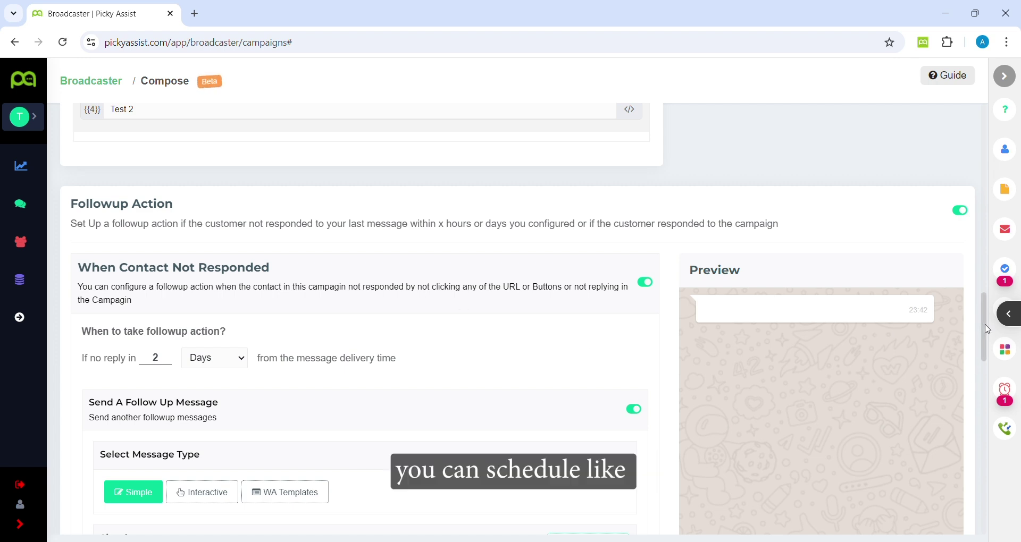
{"action": "scroll", "coordinate": [989, 330], "scroll_direction": "down", "scroll_amount": 1}
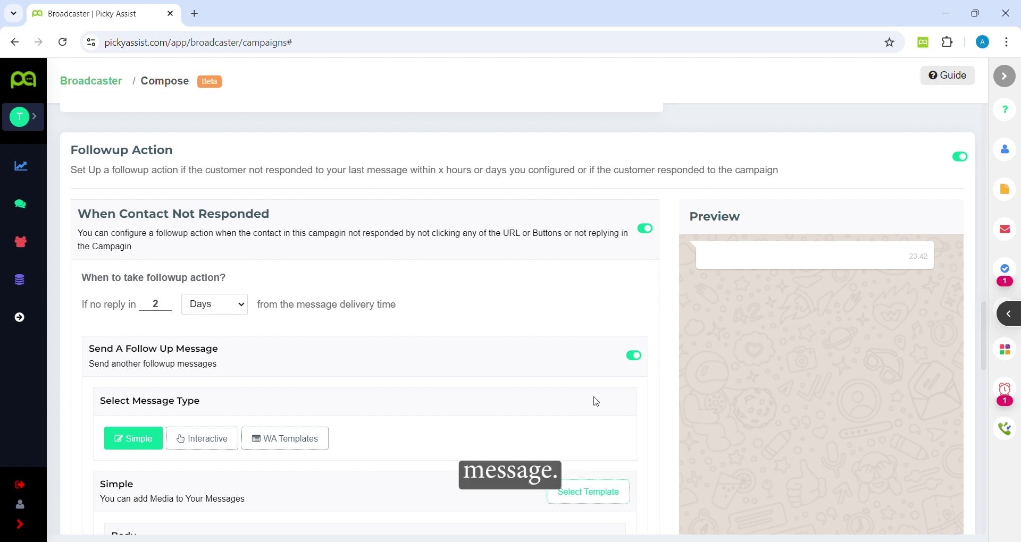
{"action": "left_click_drag", "start_coordinate": [985, 347], "coordinate": [989, 374]}
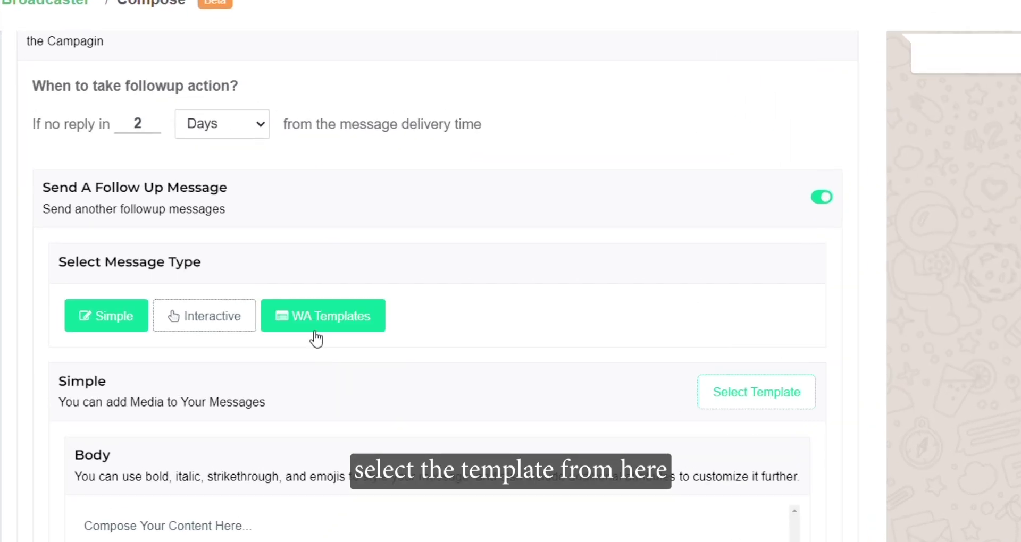
{"action": "left_click", "coordinate": [314, 324]}
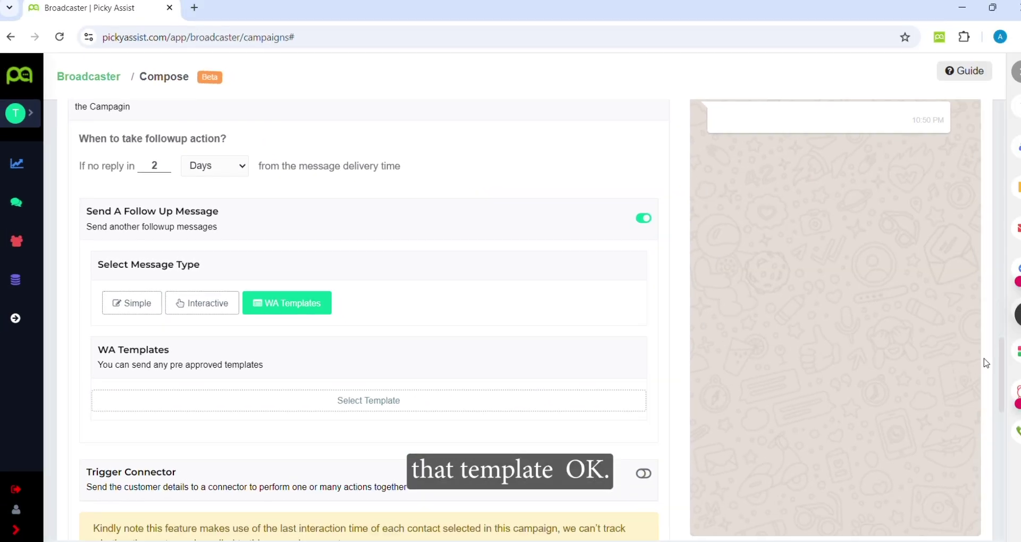
{"action": "left_click_drag", "start_coordinate": [1001, 369], "coordinate": [1009, 409]}
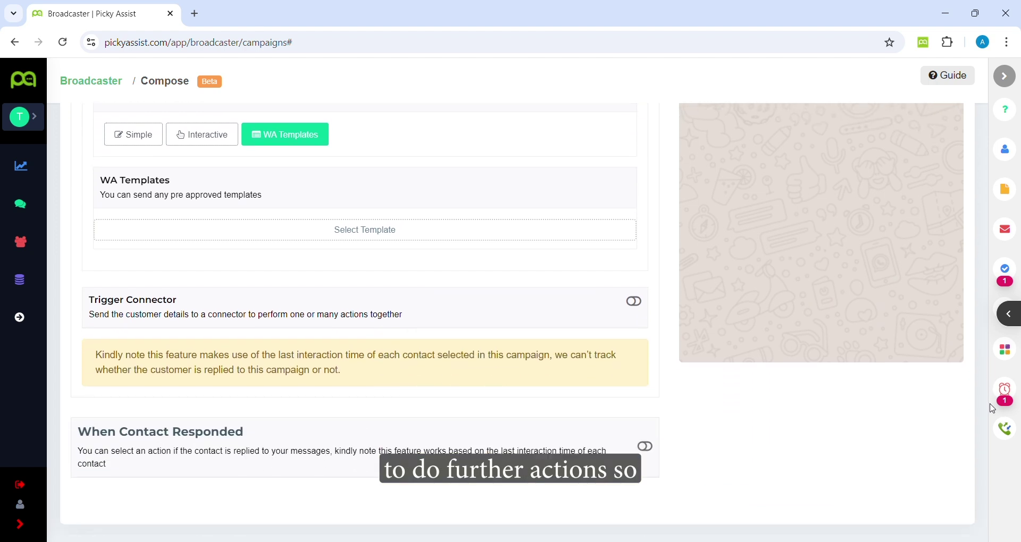
Turn on When Contact Responded and open the Trigger Connector's Select Connector list
{"action": "scroll", "coordinate": [994, 412], "scroll_direction": "down", "scroll_amount": 1}
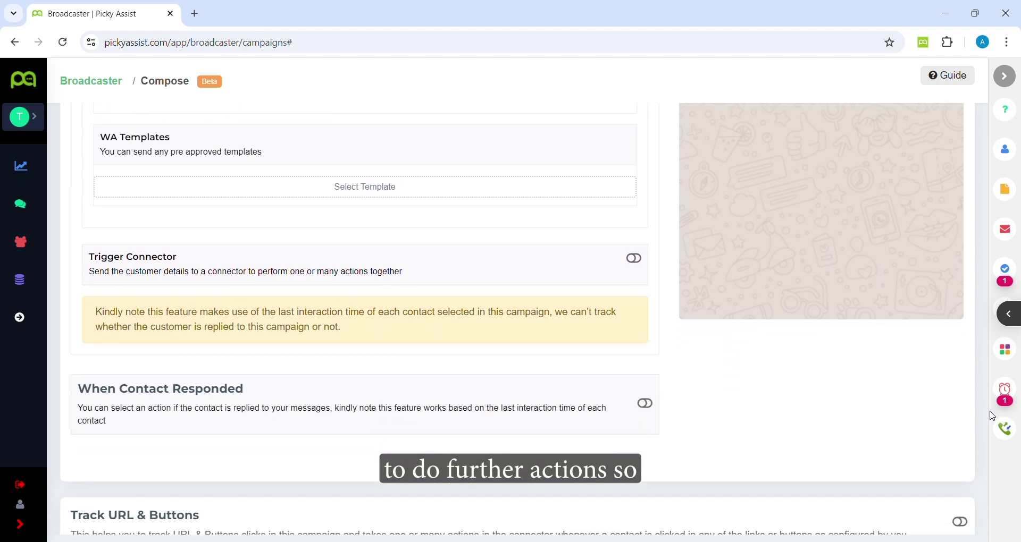
{"action": "left_click", "coordinate": [646, 397]}
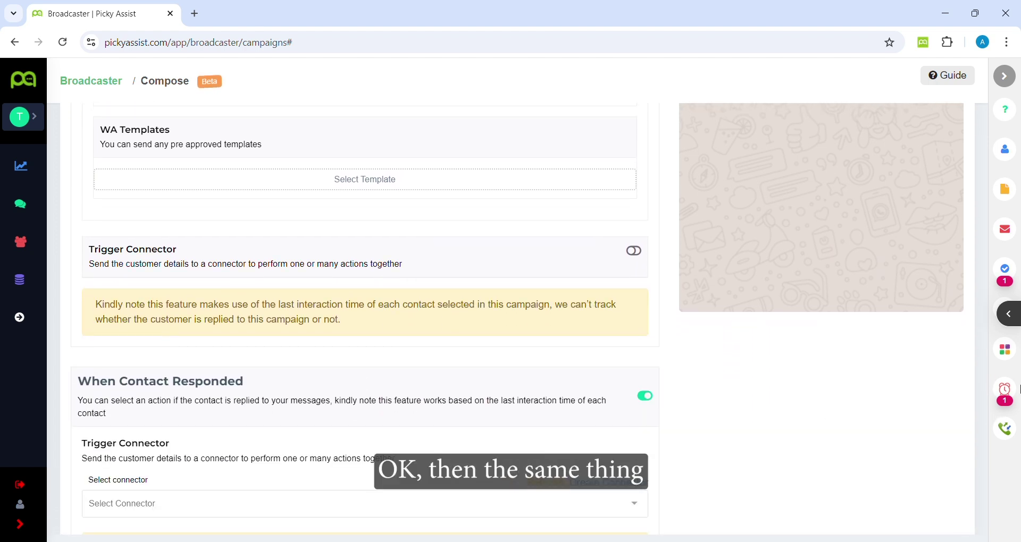
{"action": "left_click_drag", "start_coordinate": [987, 396], "coordinate": [995, 425]}
{"action": "left_click", "coordinate": [637, 322]}
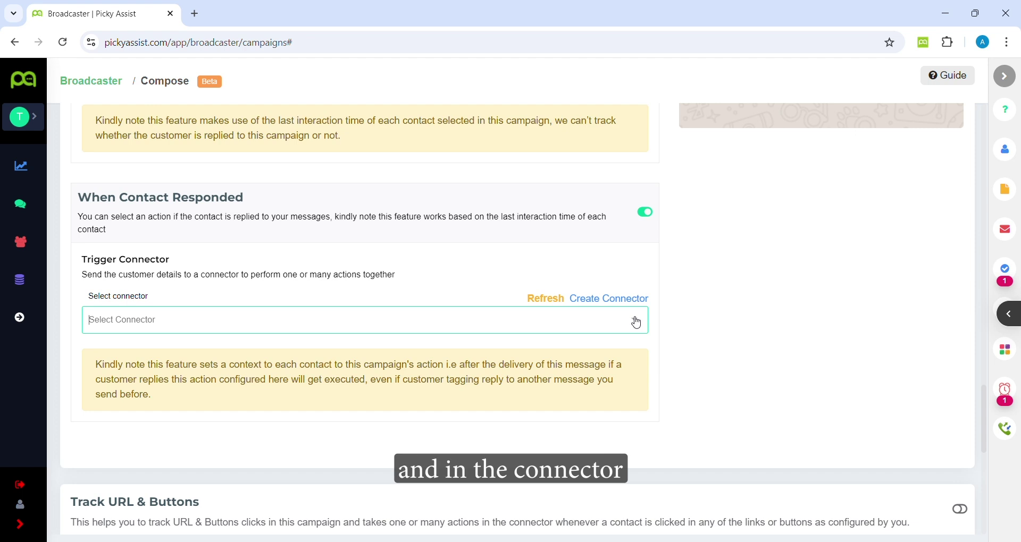
{"action": "left_click_drag", "start_coordinate": [979, 437], "coordinate": [893, 165]}
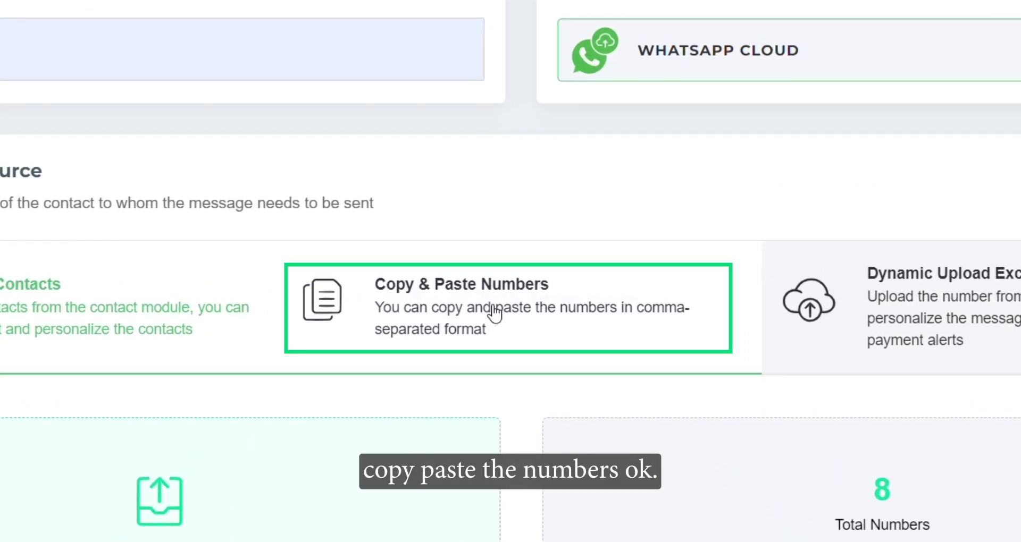
Select Copy & Paste Numbers as the contact source and focus the empty number field
{"action": "left_click", "coordinate": [494, 314]}
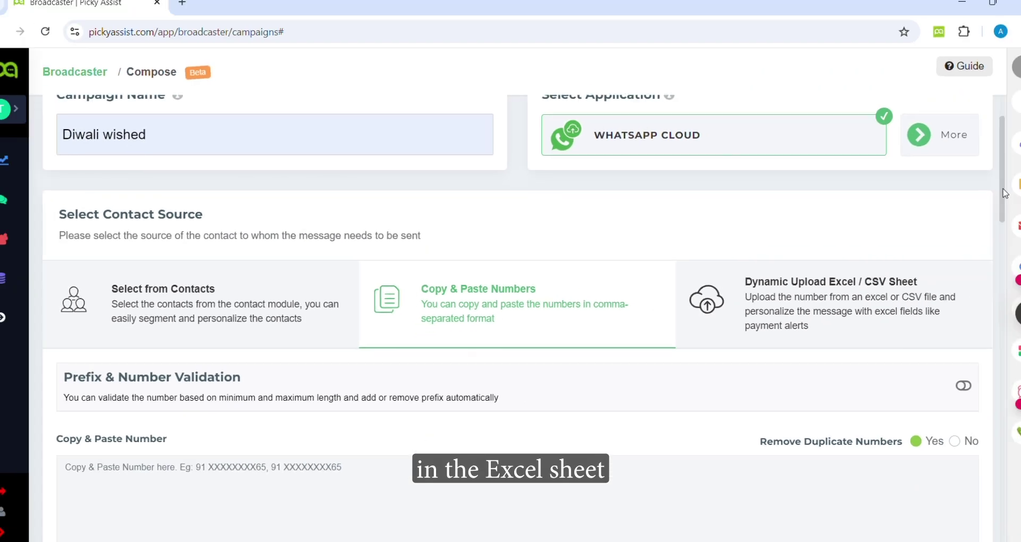
{"action": "scroll", "coordinate": [989, 207], "scroll_direction": "down", "scroll_amount": 1}
{"action": "scroll", "coordinate": [990, 208], "scroll_direction": "down", "scroll_amount": 4}
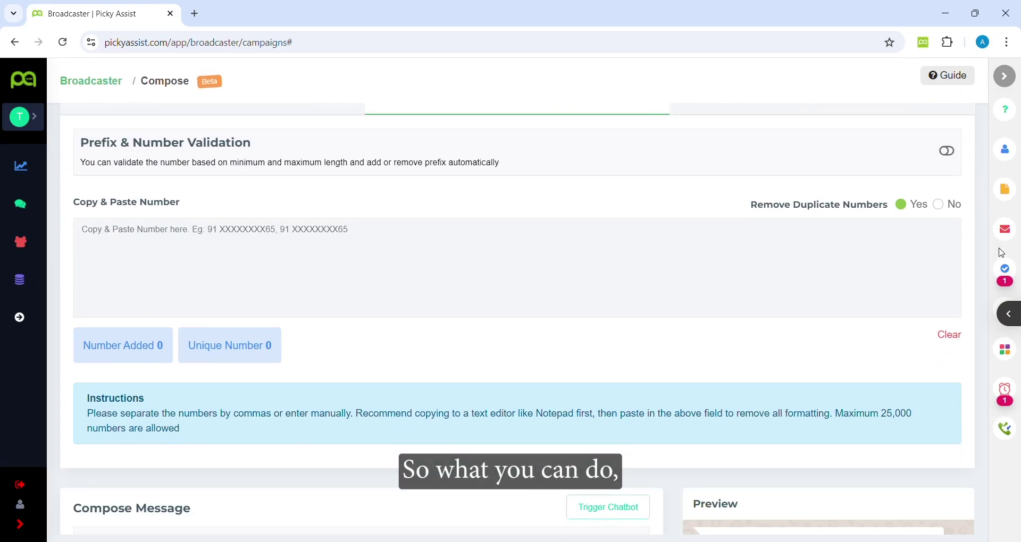
{"action": "left_click", "coordinate": [406, 237]}
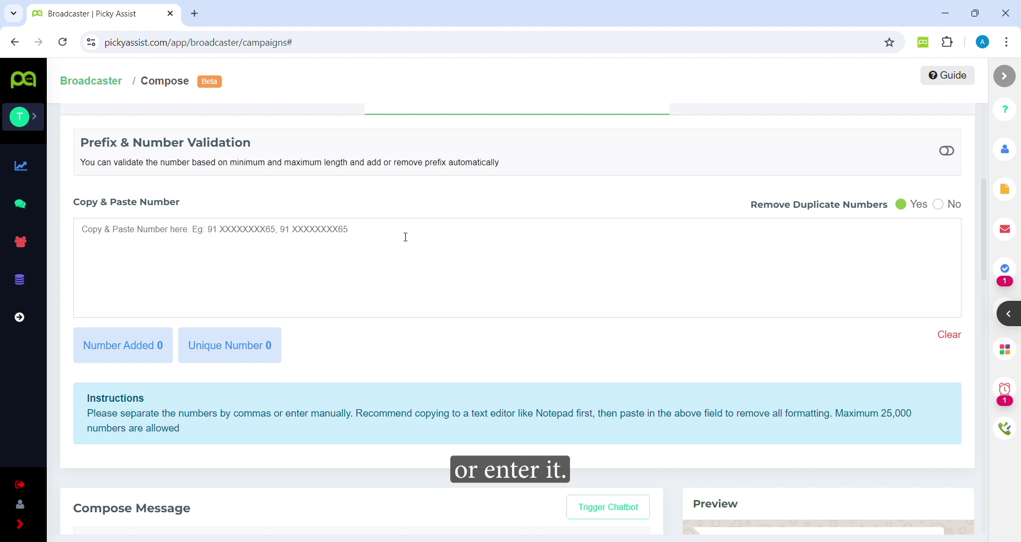
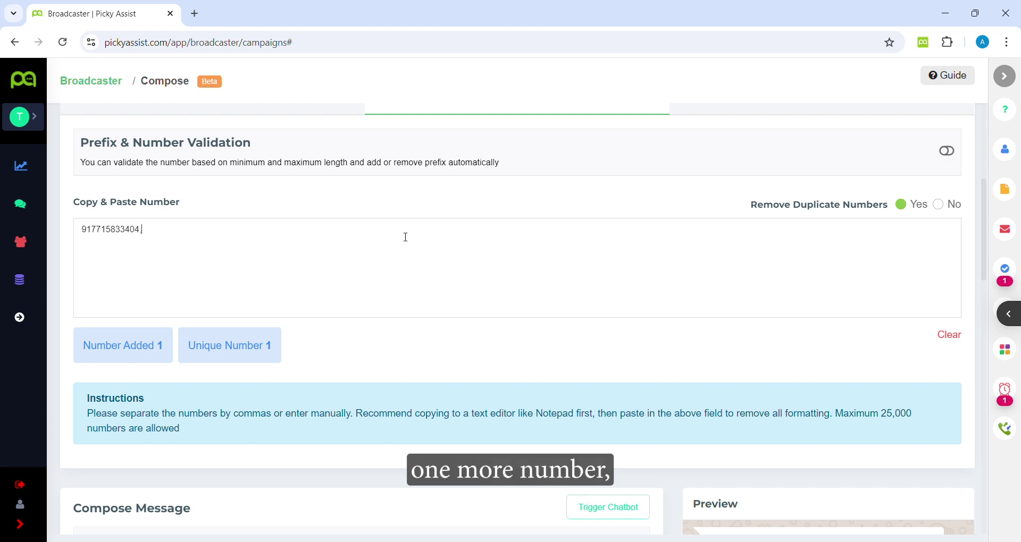
Enter the phone number a second time on its own line and delete the separating comma
{"action": "type", "text": "9"}
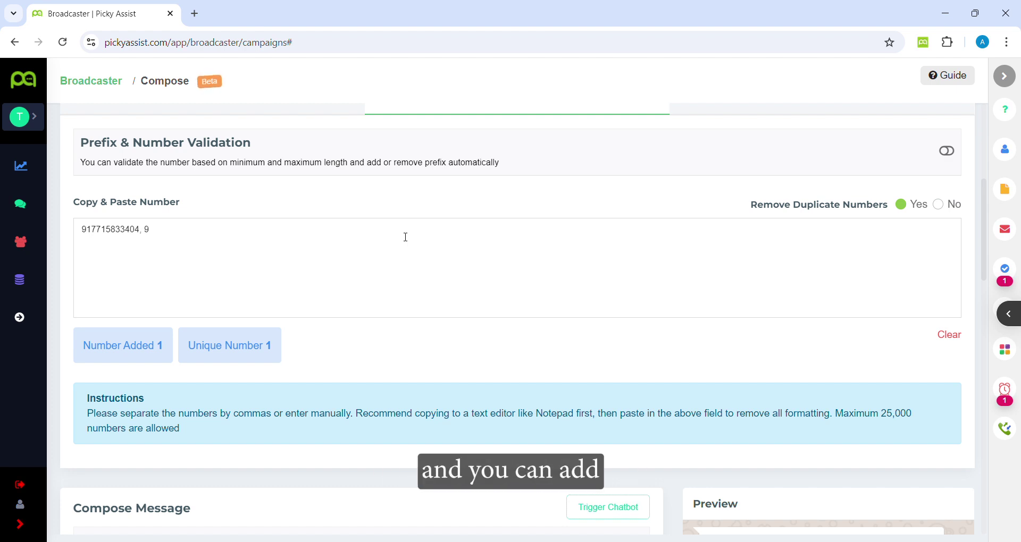
{"action": "key", "text": "BackSpace"}
{"action": "key", "text": "BackSpace"}
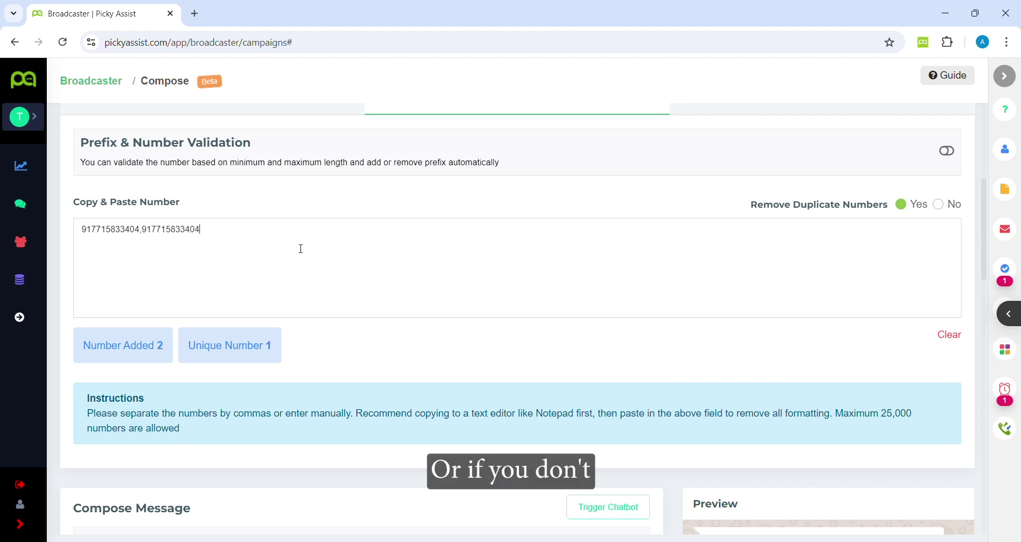
{"action": "left_click", "coordinate": [147, 235]}
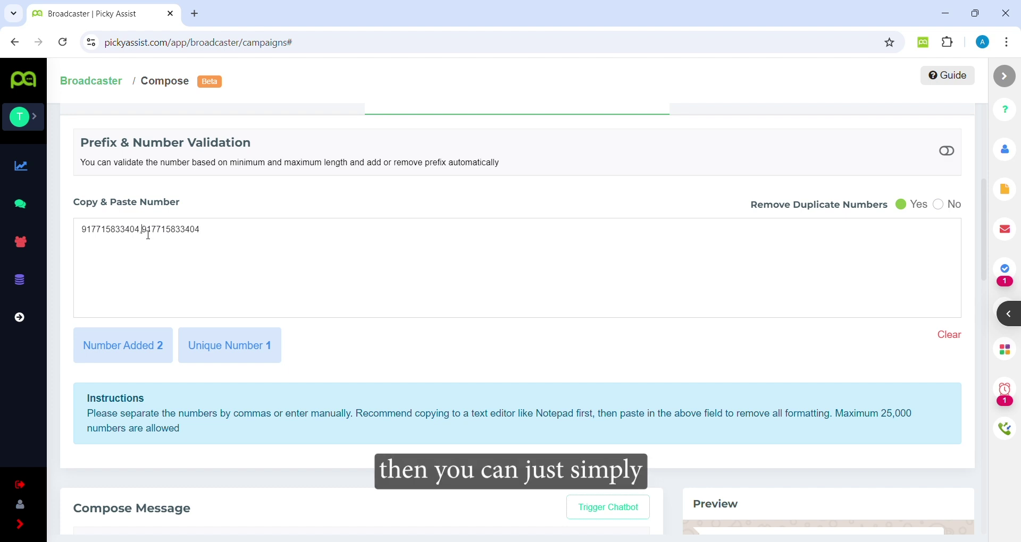
{"action": "key", "text": "Return"}
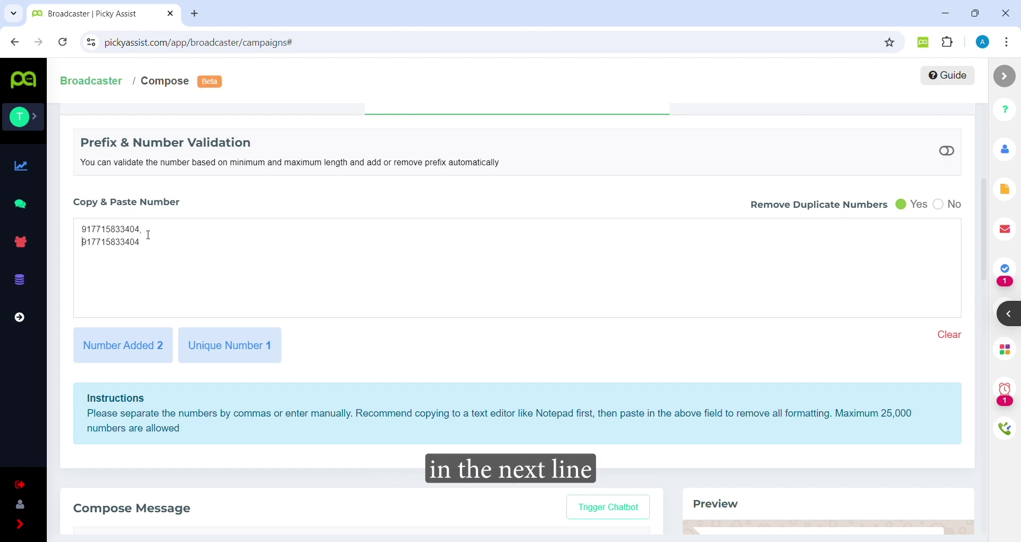
{"action": "left_click", "coordinate": [149, 235]}
{"action": "key", "text": "BackSpace"}
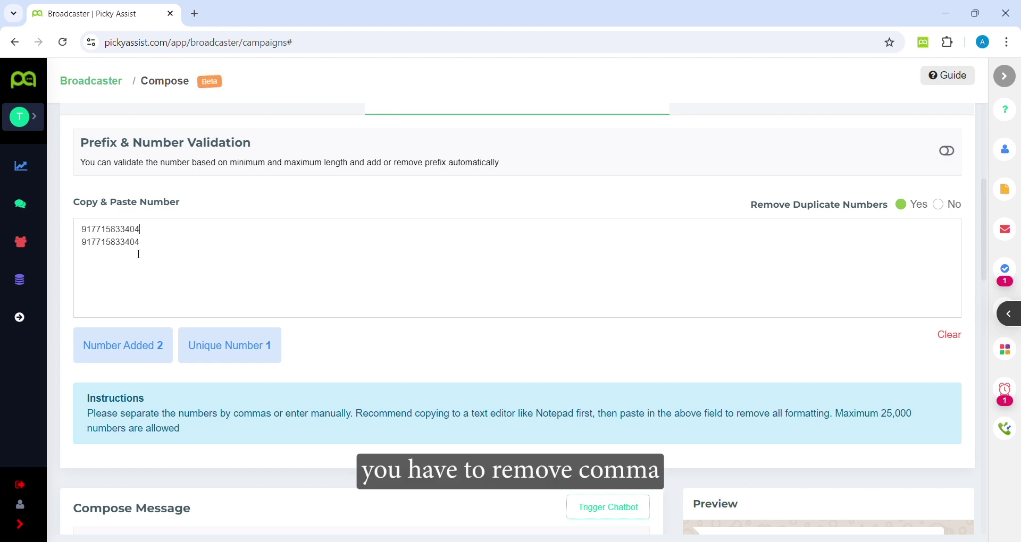
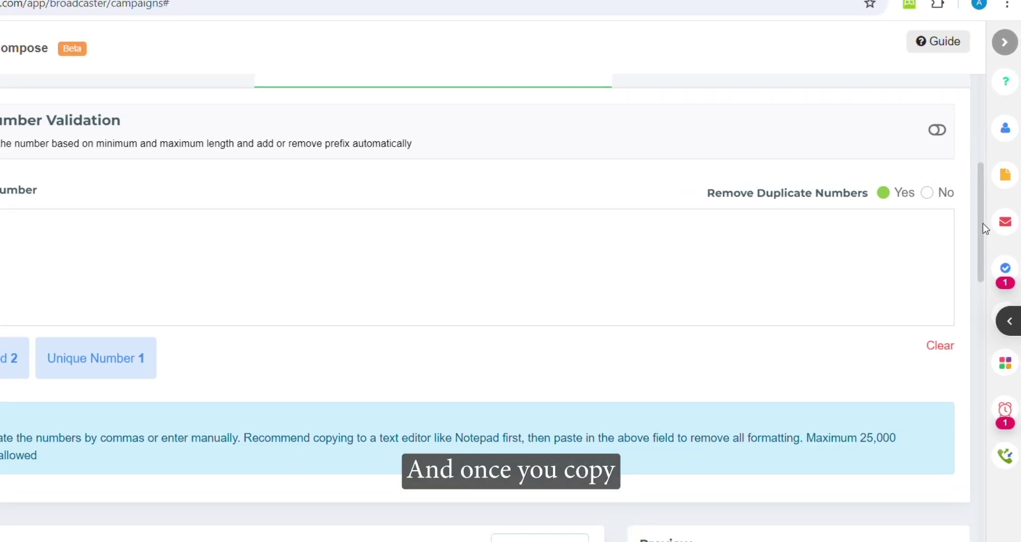
Scroll down past the two pasted numbers to the Compose Message section
{"action": "scroll", "coordinate": [988, 234], "scroll_direction": "down", "scroll_amount": 7}
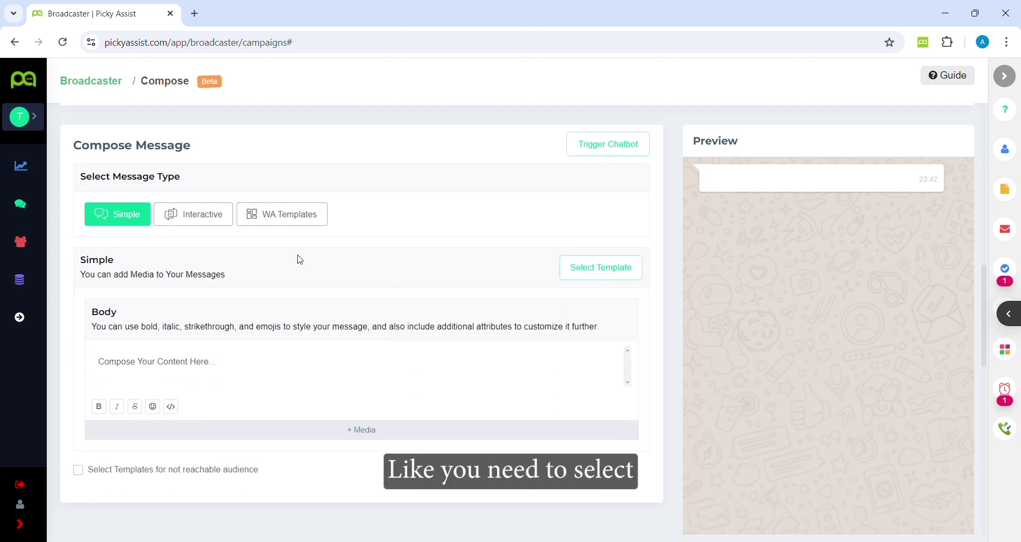
Compose the message from the WhatsApp template SAMPLE_HAPPY_HOUR_ANNOUNCEMENT
{"action": "left_click", "coordinate": [268, 222]}
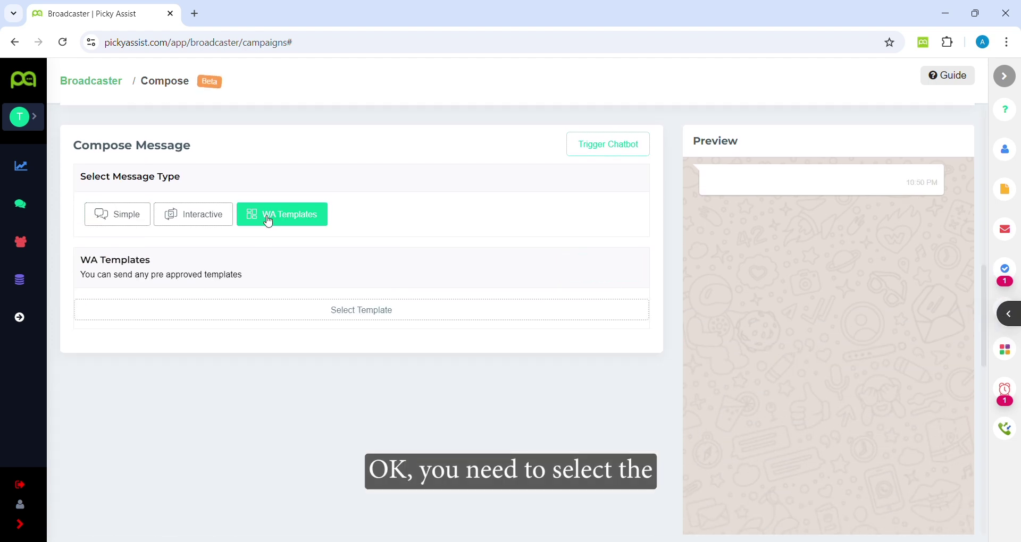
{"action": "left_click", "coordinate": [348, 311]}
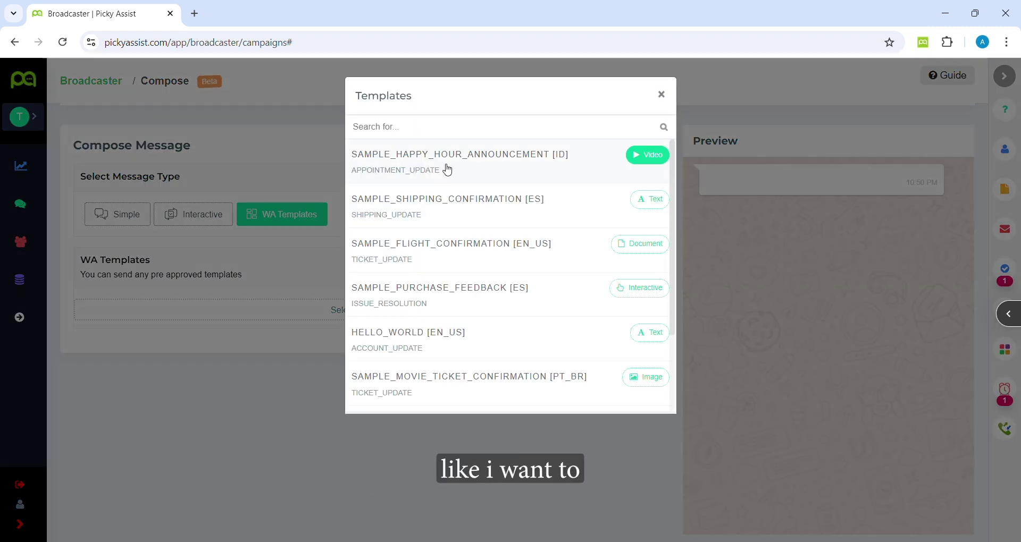
{"action": "left_click", "coordinate": [445, 167]}
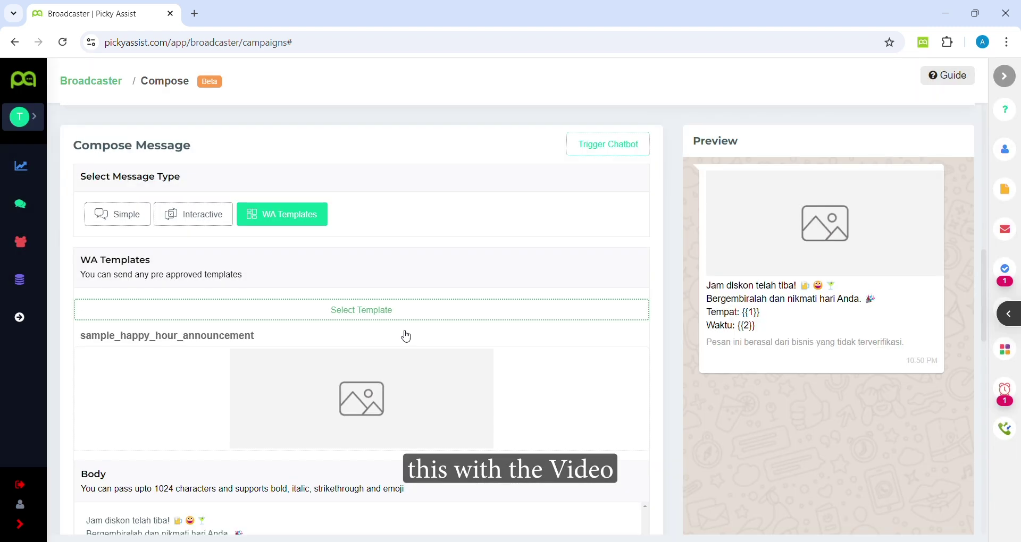
Insert the 1.51 MB intro video from the gallery as the template's header media
{"action": "left_click", "coordinate": [360, 411]}
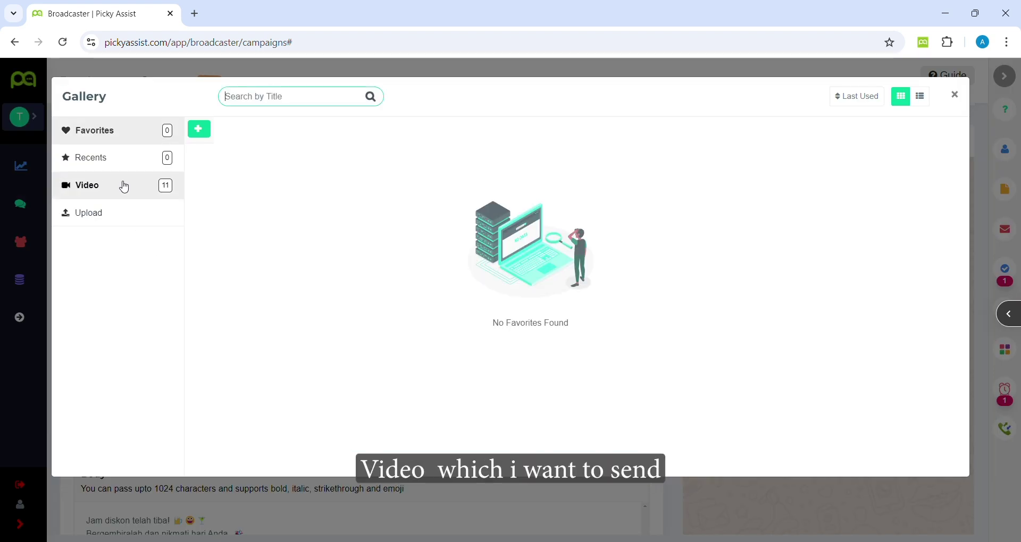
{"action": "left_click", "coordinate": [124, 187]}
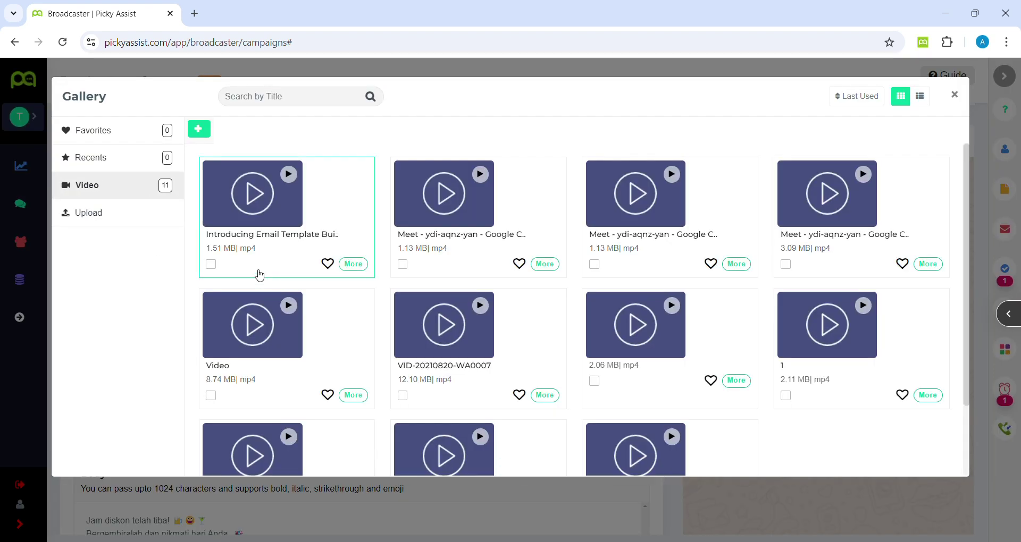
{"action": "left_click", "coordinate": [210, 264]}
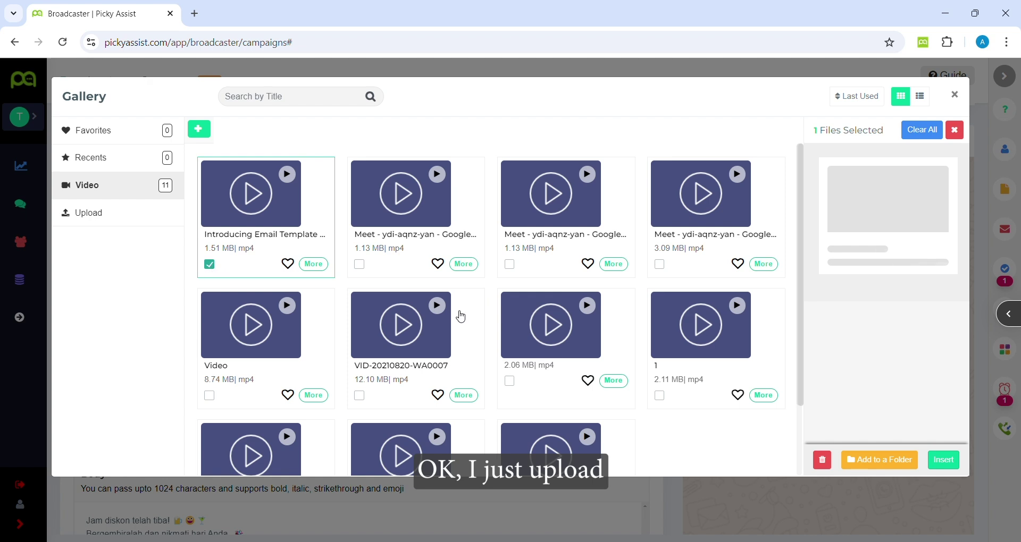
{"action": "left_click", "coordinate": [944, 461]}
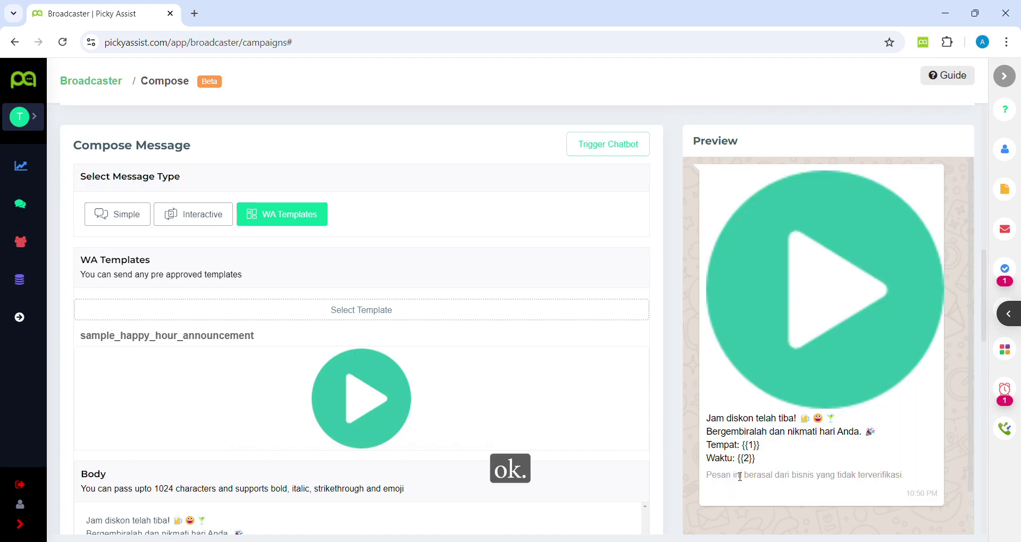
Enter Test 123 for dynamic value {{1}} and Diwali for {{2}}
{"action": "scroll", "coordinate": [953, 345], "scroll_direction": "down", "scroll_amount": 6}
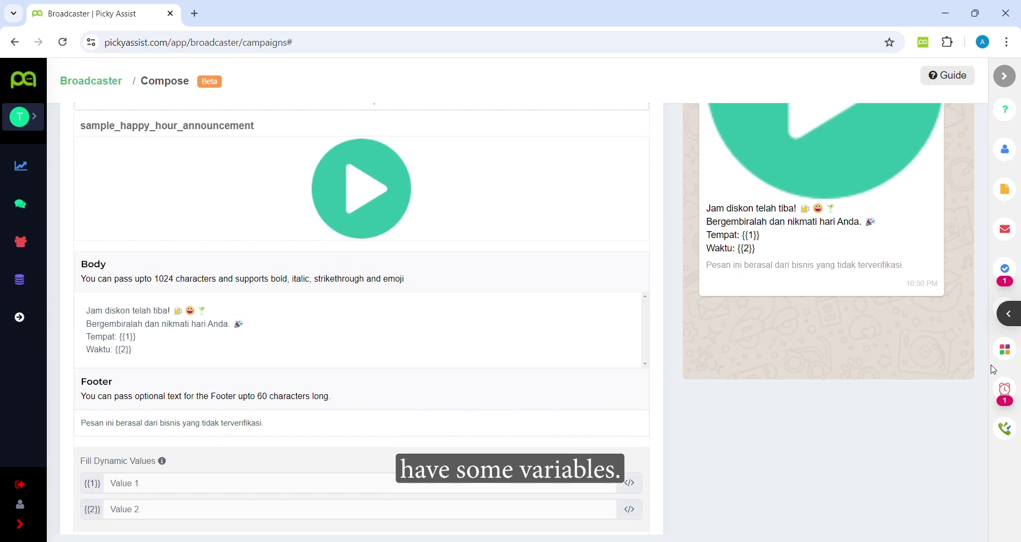
{"action": "scroll", "coordinate": [994, 373], "scroll_direction": "down", "scroll_amount": 1}
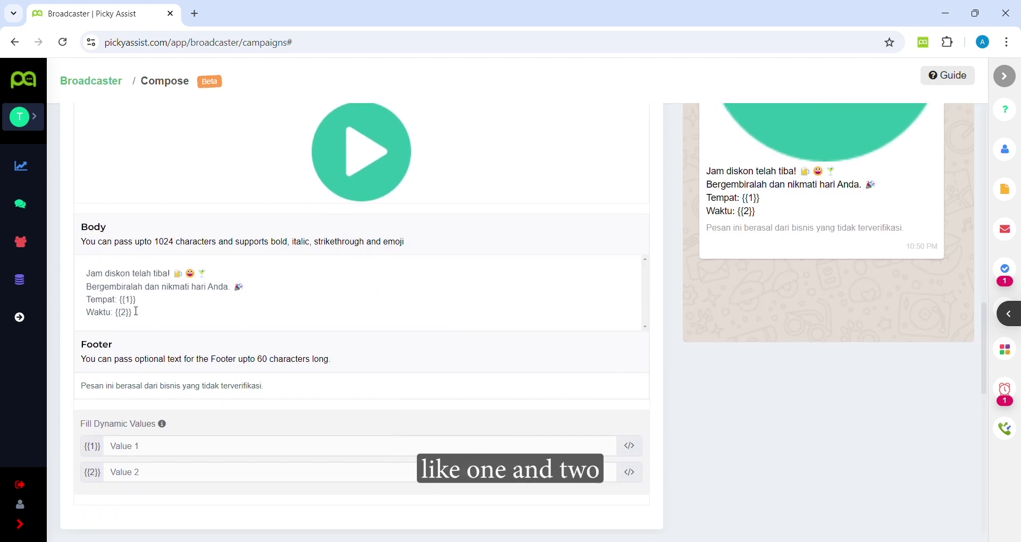
{"action": "left_click", "coordinate": [189, 451]}
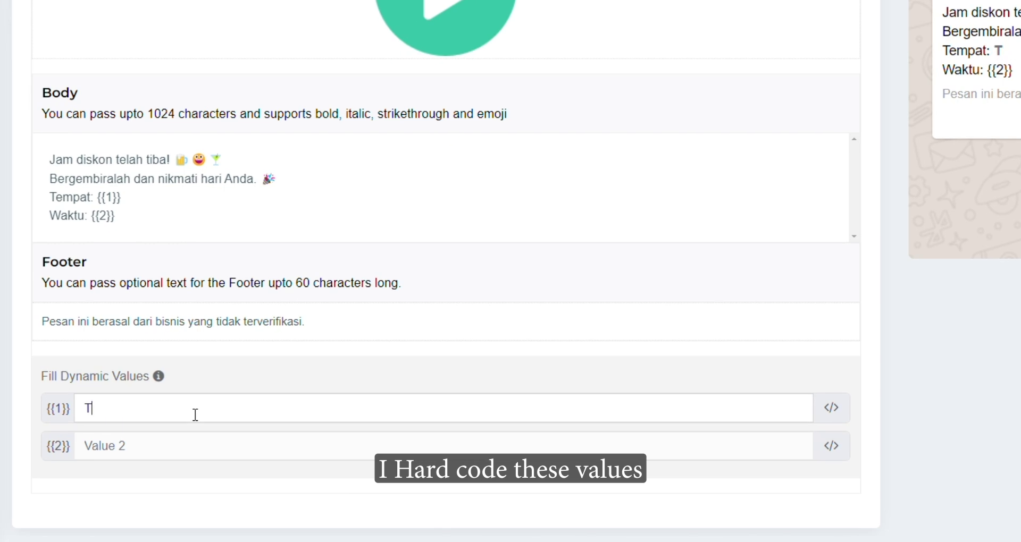
{"action": "type", "text": "Test 123"}
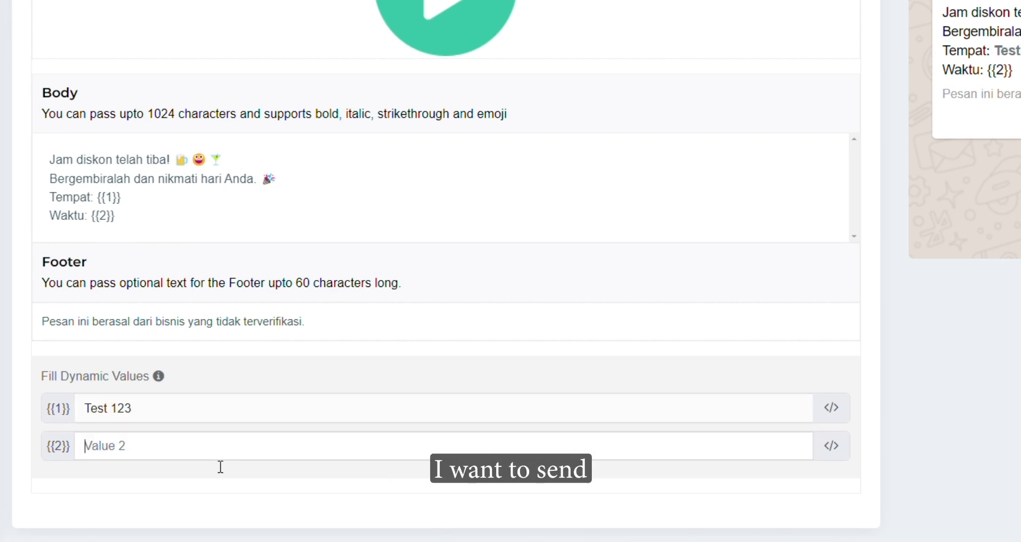
{"action": "type", "text": "Diwali"}
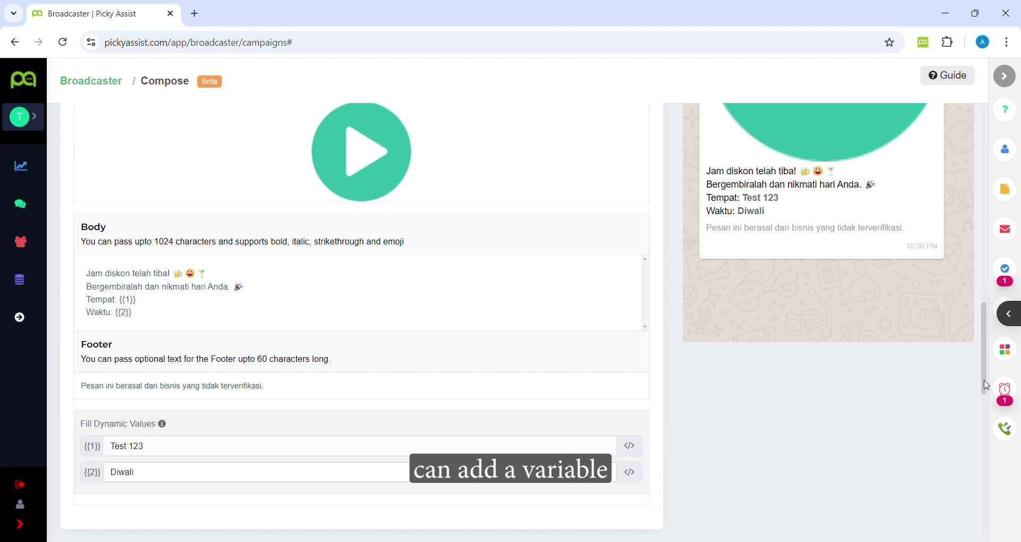
{"action": "left_click_drag", "start_coordinate": [985, 385], "coordinate": [997, 462]}
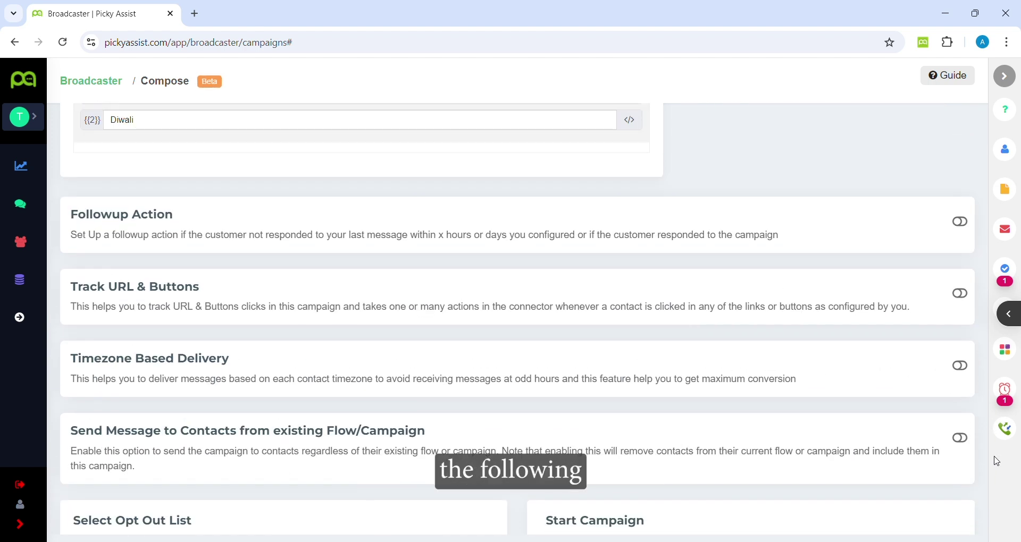
Dismiss the Followup Action warning and choose the Dynamic Upload Excel / CSV Sheet recipient option
{"action": "left_click", "coordinate": [963, 228]}
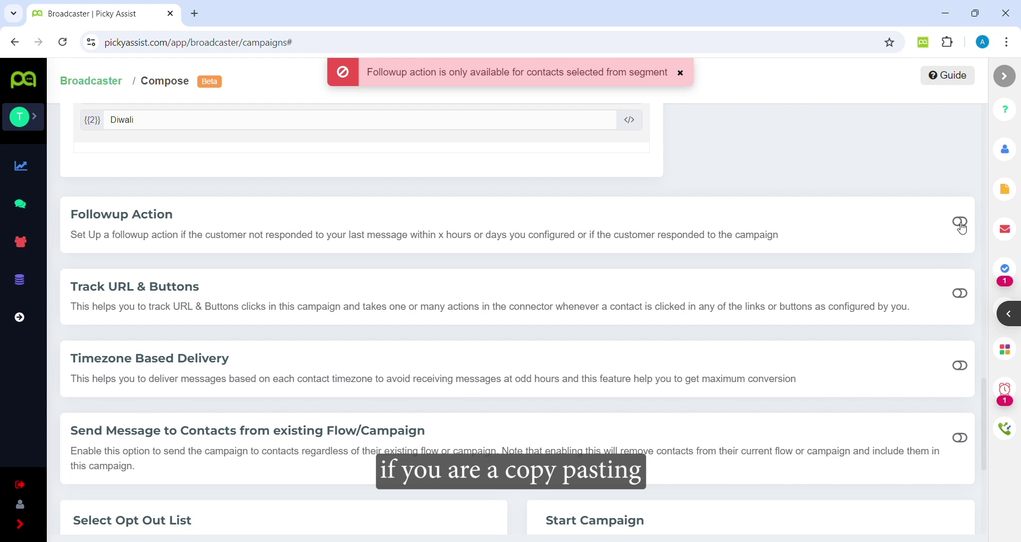
{"action": "left_click", "coordinate": [681, 72]}
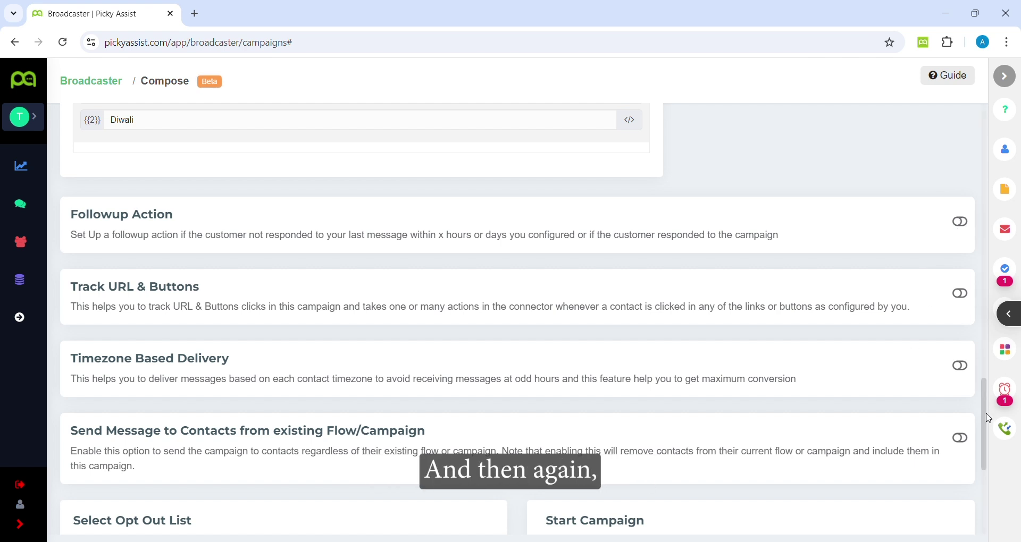
{"action": "scroll", "coordinate": [984, 415], "scroll_direction": "down", "scroll_amount": 4}
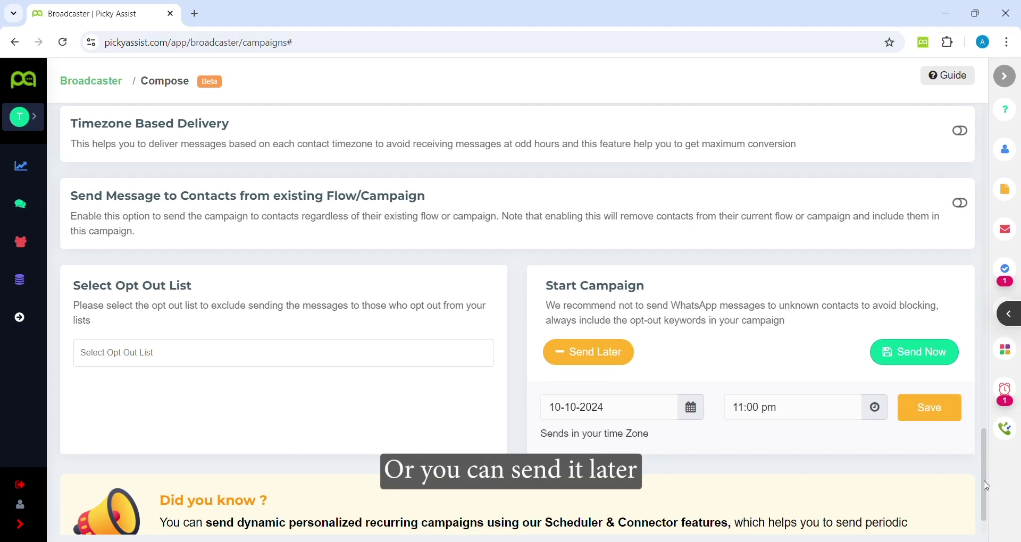
{"action": "left_click_drag", "start_coordinate": [986, 485], "coordinate": [957, 211]}
{"action": "left_click", "coordinate": [817, 156]}
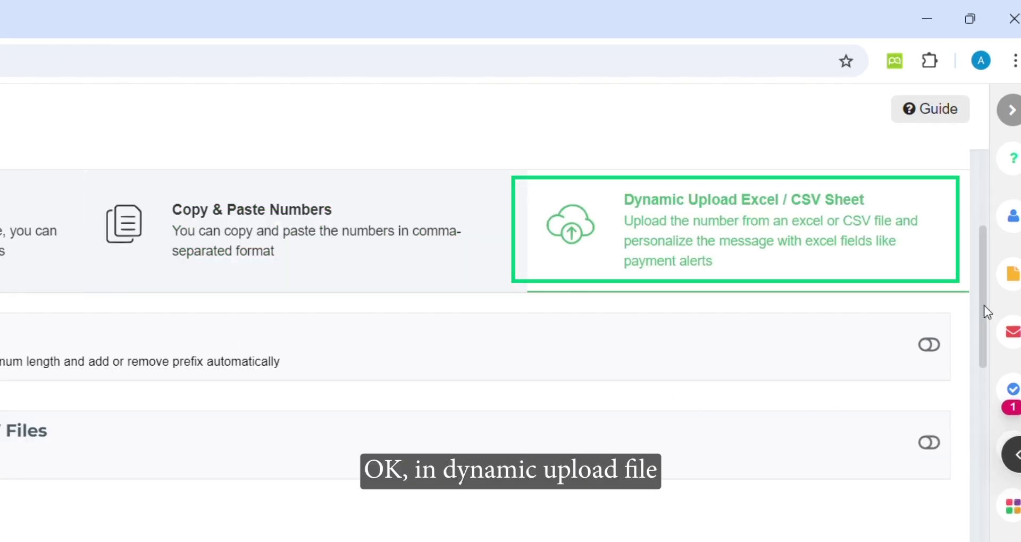
Turn on number validation that adds prefix 91, then switch to Advanced Validation
{"action": "left_click_drag", "start_coordinate": [985, 306], "coordinate": [985, 311]}
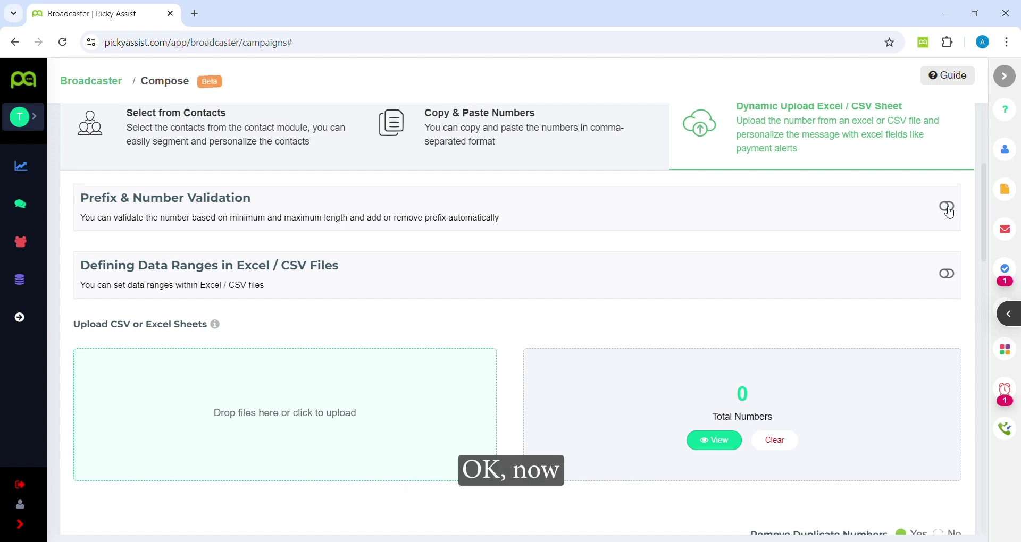
{"action": "left_click", "coordinate": [948, 208]}
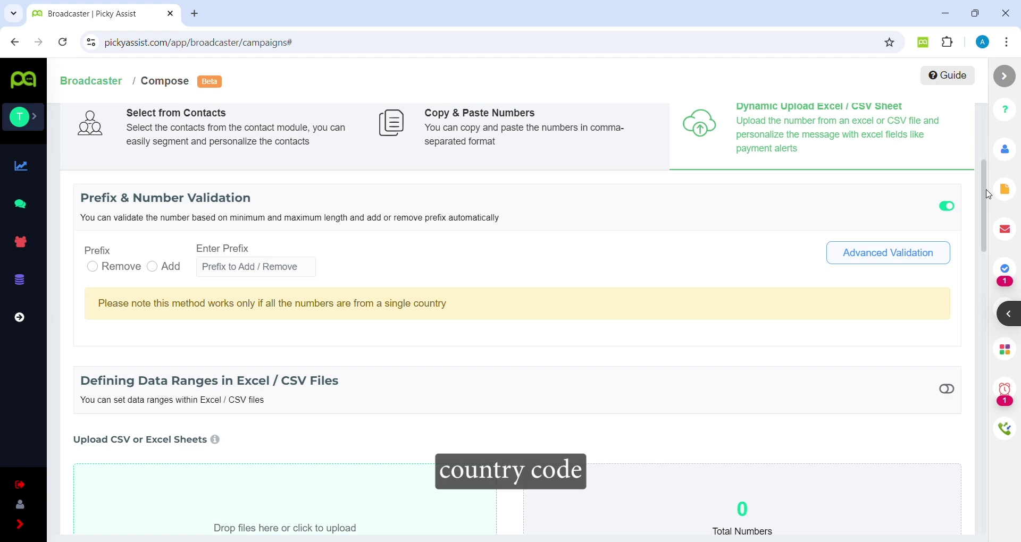
{"action": "scroll", "coordinate": [990, 202], "scroll_direction": "down", "scroll_amount": 1}
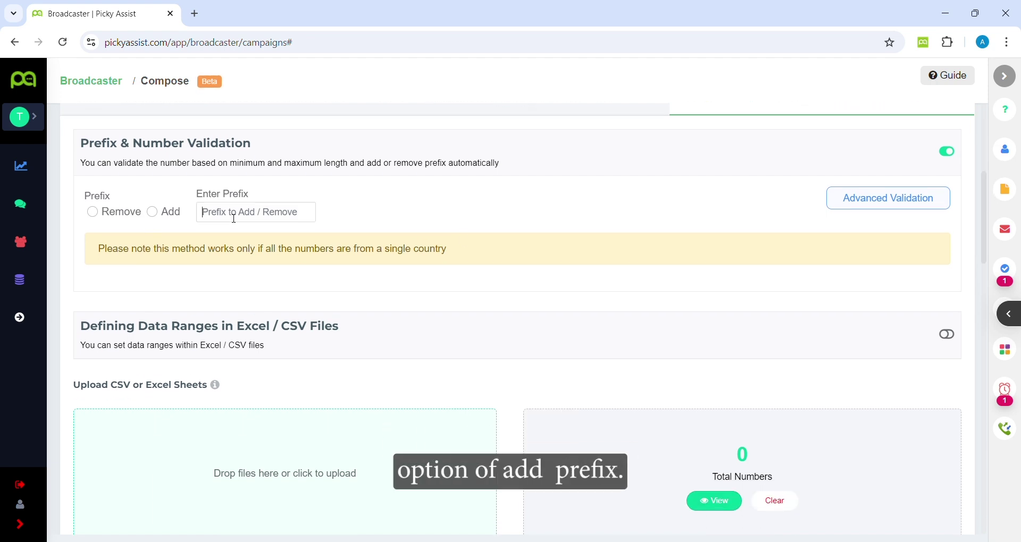
{"action": "left_click", "coordinate": [101, 217]}
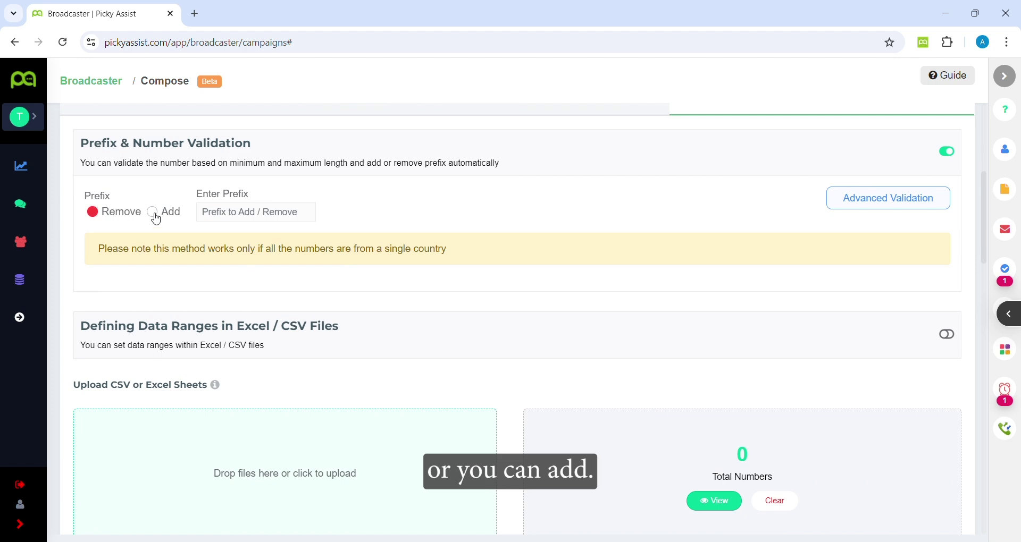
{"action": "left_click", "coordinate": [154, 214]}
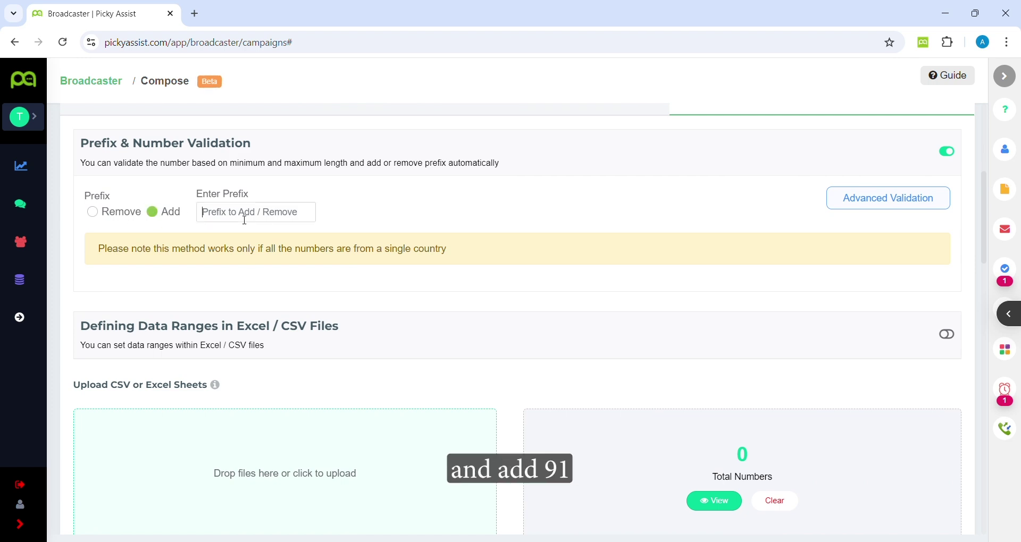
{"action": "left_click", "coordinate": [246, 221]}
{"action": "type", "text": "91"}
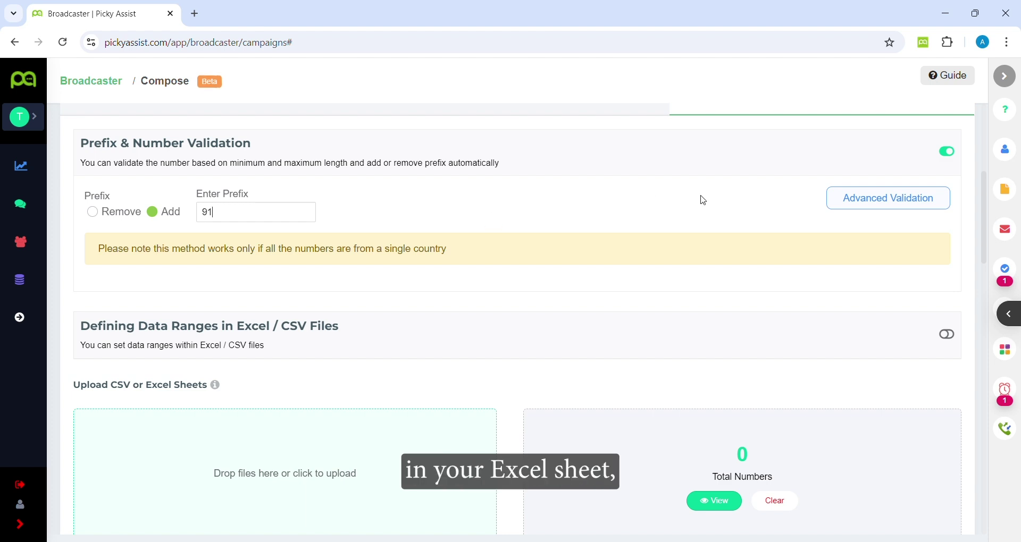
{"action": "left_click", "coordinate": [871, 204]}
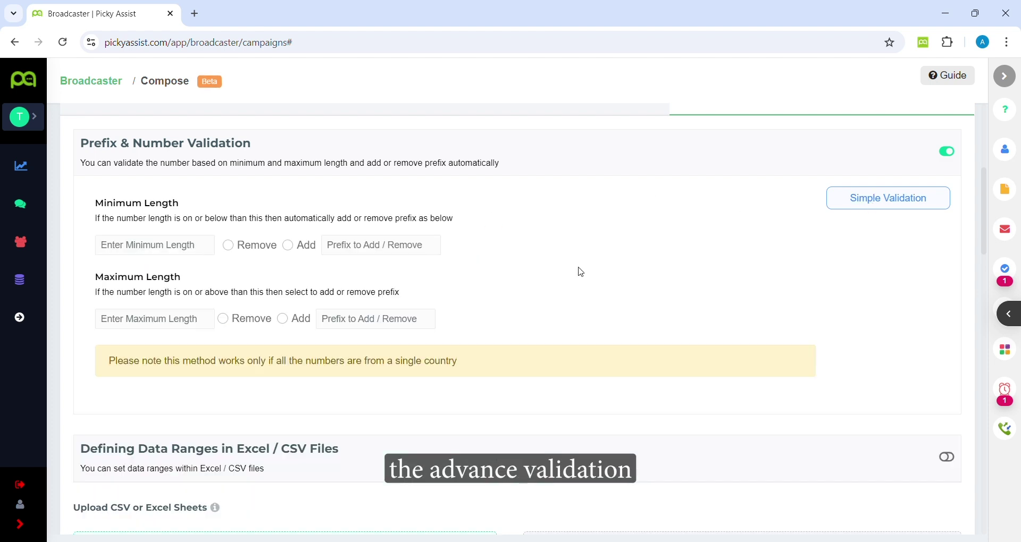
Add prefix 91 to numbers of maximum length 10 and upload Sample sheet.xlsx
{"action": "left_click", "coordinate": [179, 325]}
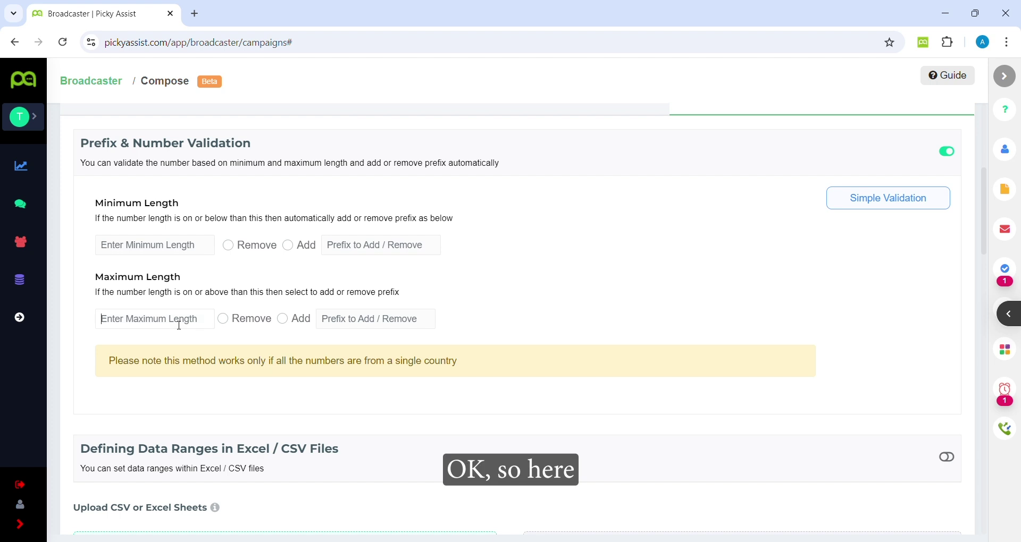
{"action": "type", "text": "10"}
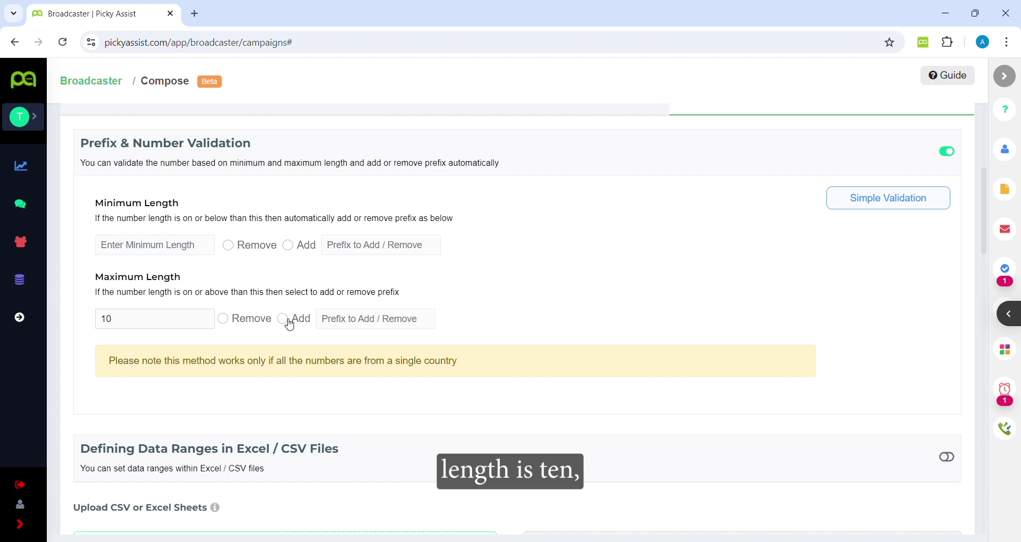
{"action": "left_click", "coordinate": [283, 320]}
{"action": "type", "text": "91"}
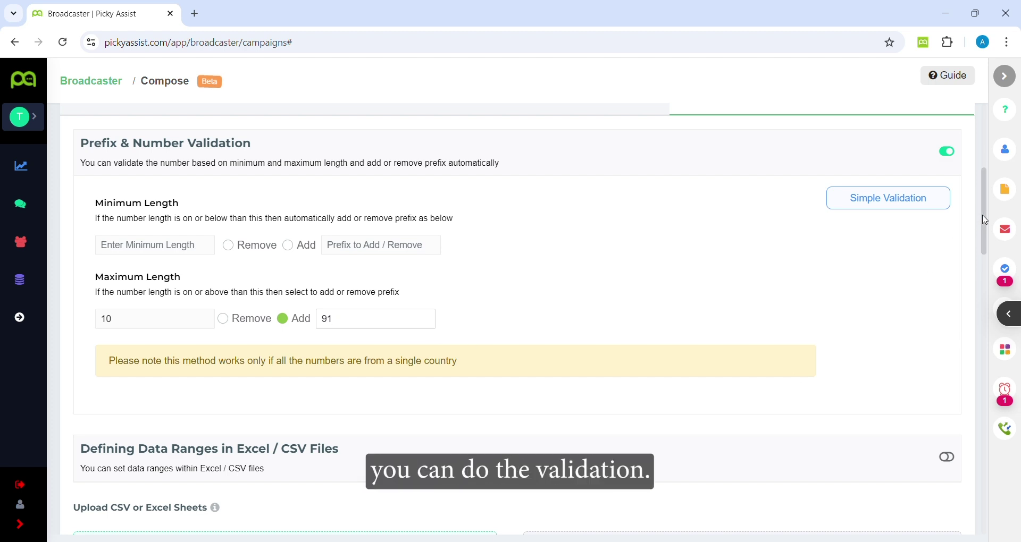
{"action": "scroll", "coordinate": [986, 220], "scroll_direction": "down", "scroll_amount": 3}
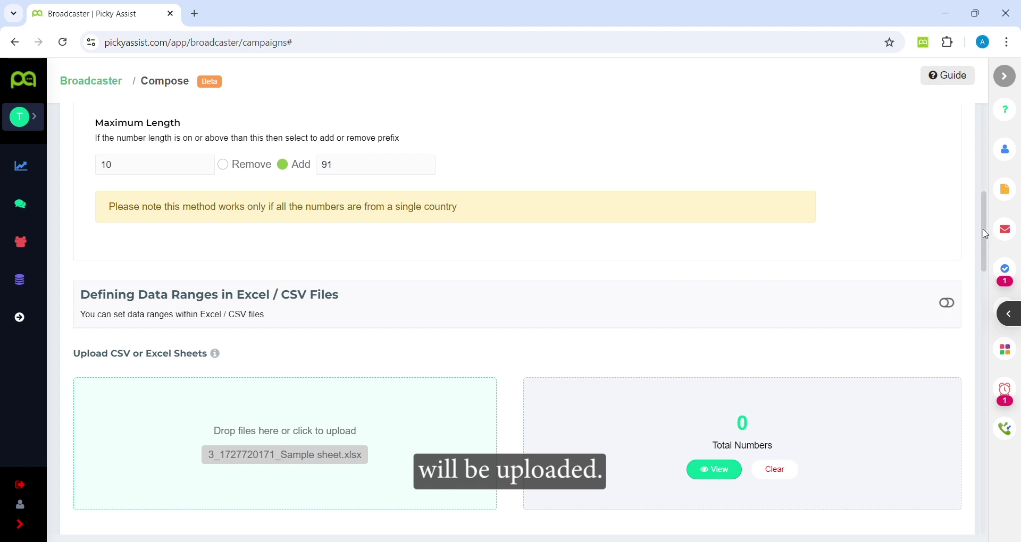
In the three-row sheet preview, pick column B as the mobile number column
{"action": "scroll", "coordinate": [990, 279], "scroll_direction": "down", "scroll_amount": 4}
{"action": "scroll", "coordinate": [991, 283], "scroll_direction": "down", "scroll_amount": 2}
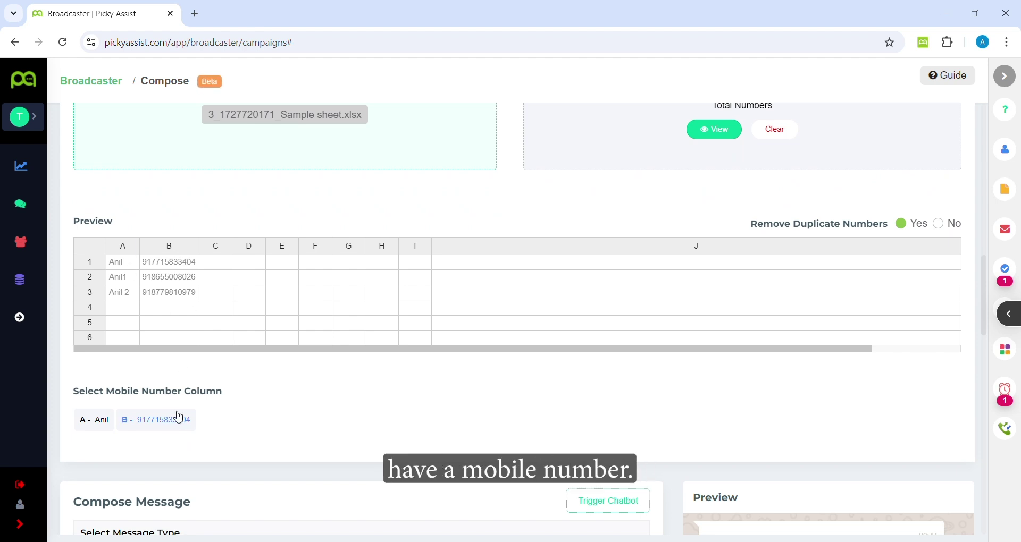
{"action": "left_click", "coordinate": [176, 429]}
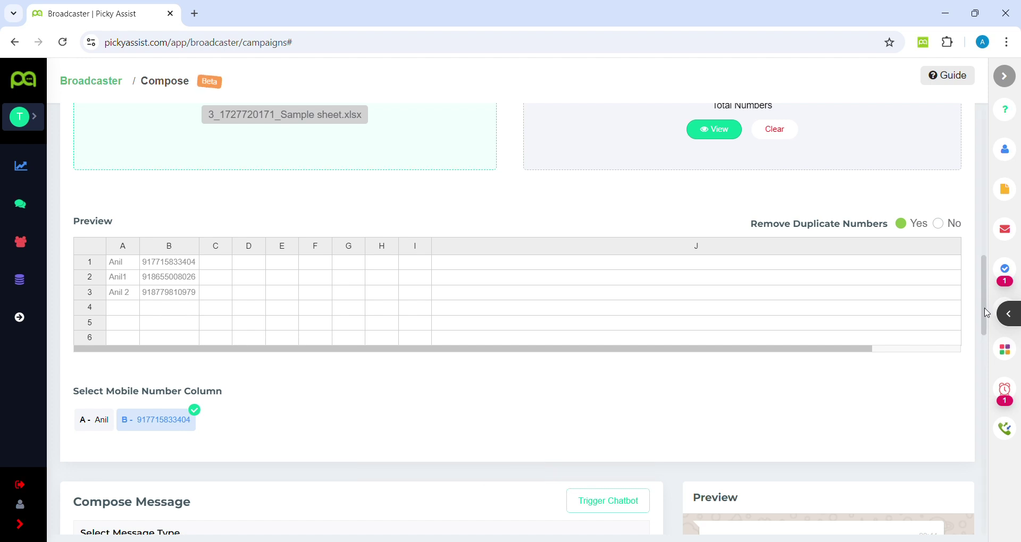
{"action": "scroll", "coordinate": [987, 312], "scroll_direction": "down", "scroll_amount": 6}
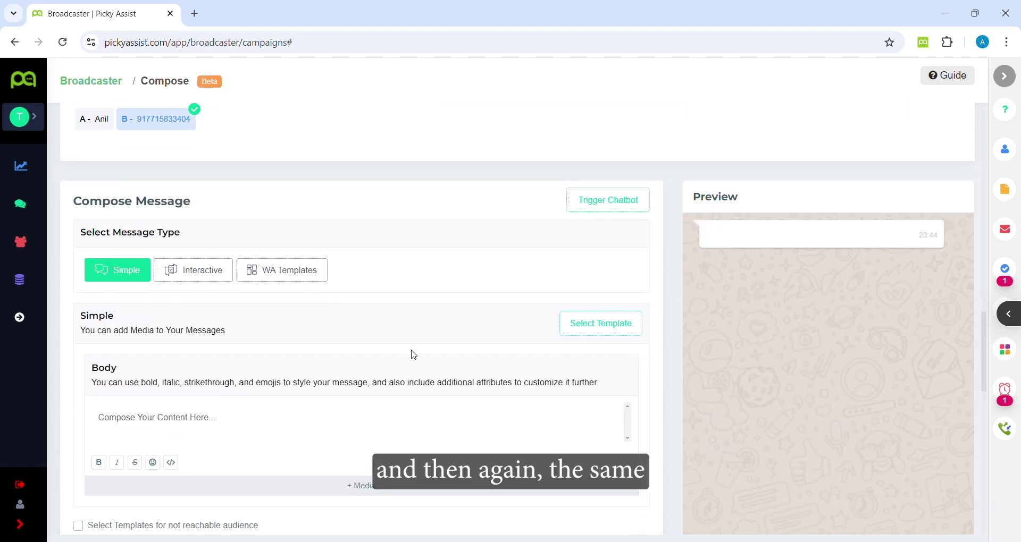
Compose the message from the WhatsApp template SAMPLE_FLIGHT_CONFIRMATION
{"action": "left_click", "coordinate": [284, 271]}
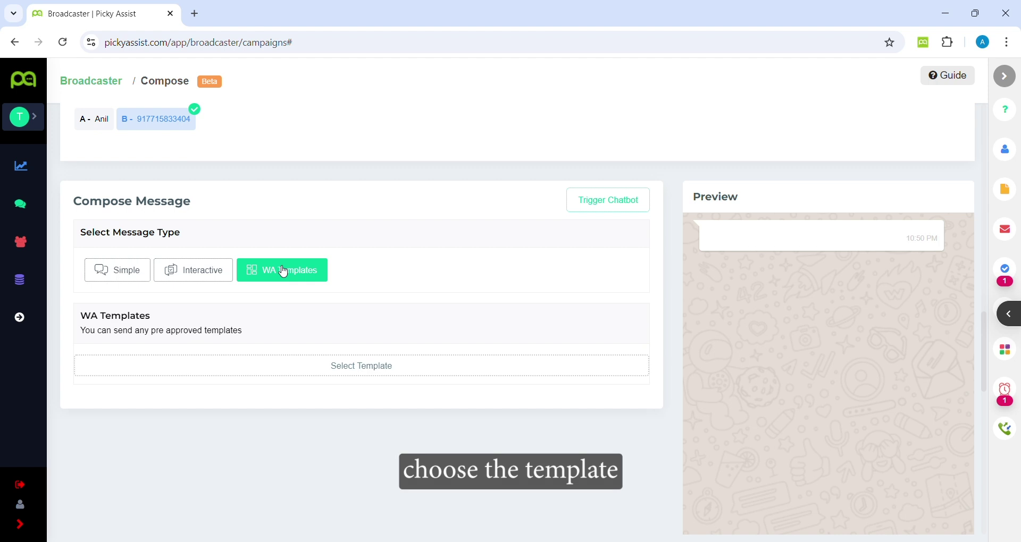
{"action": "left_click", "coordinate": [369, 366]}
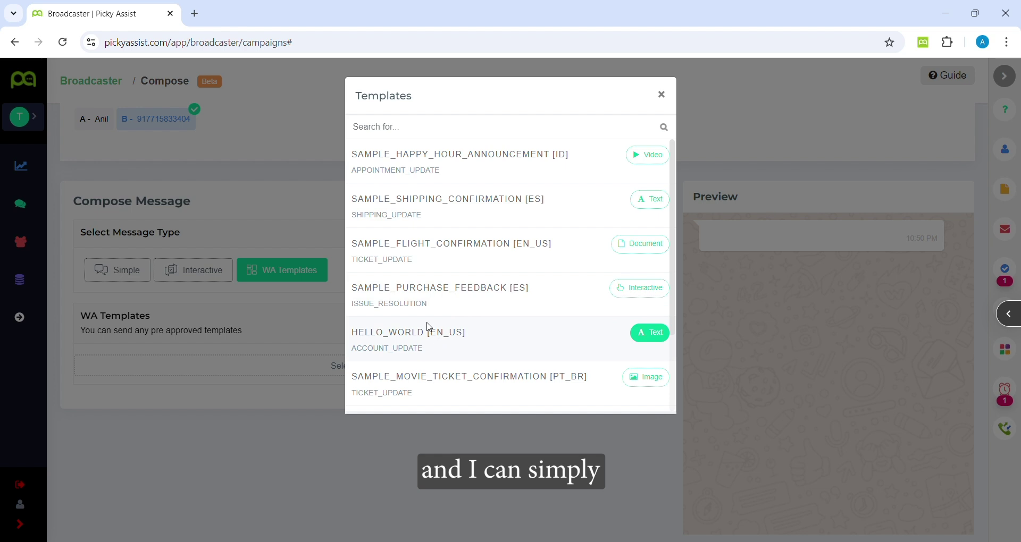
{"action": "left_click", "coordinate": [418, 262]}
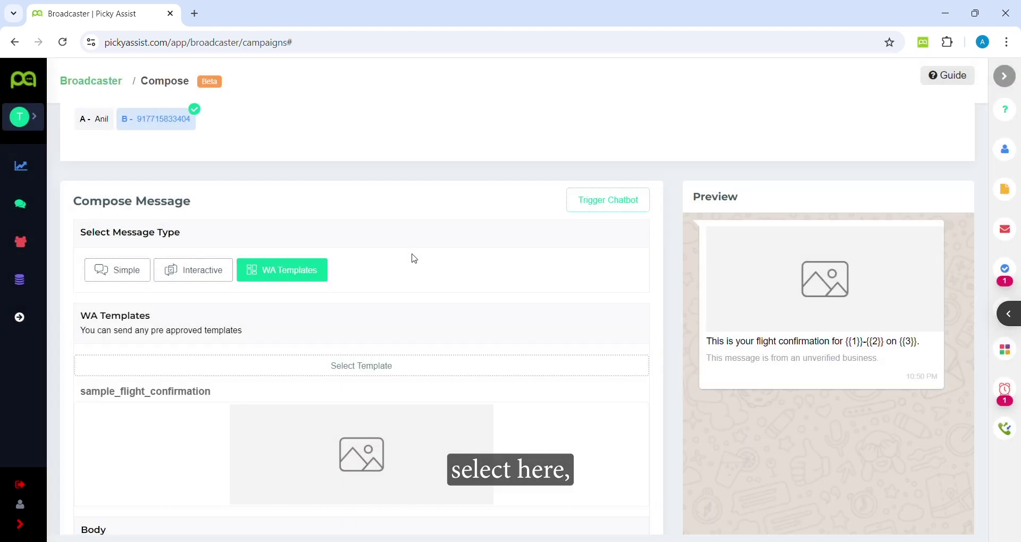
Insert the first PDF from the Documents gallery as the template header
{"action": "left_click", "coordinate": [410, 468]}
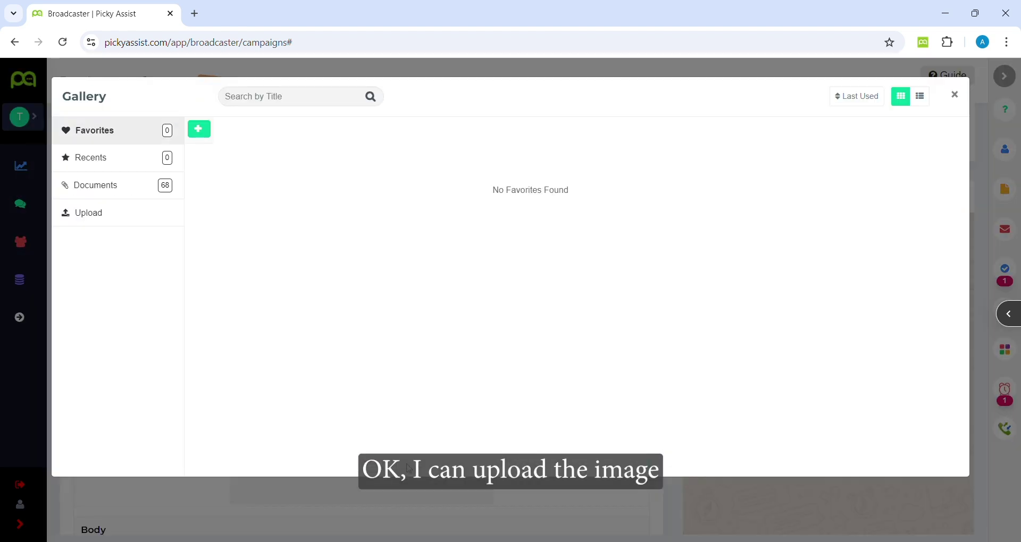
{"action": "left_click", "coordinate": [110, 190]}
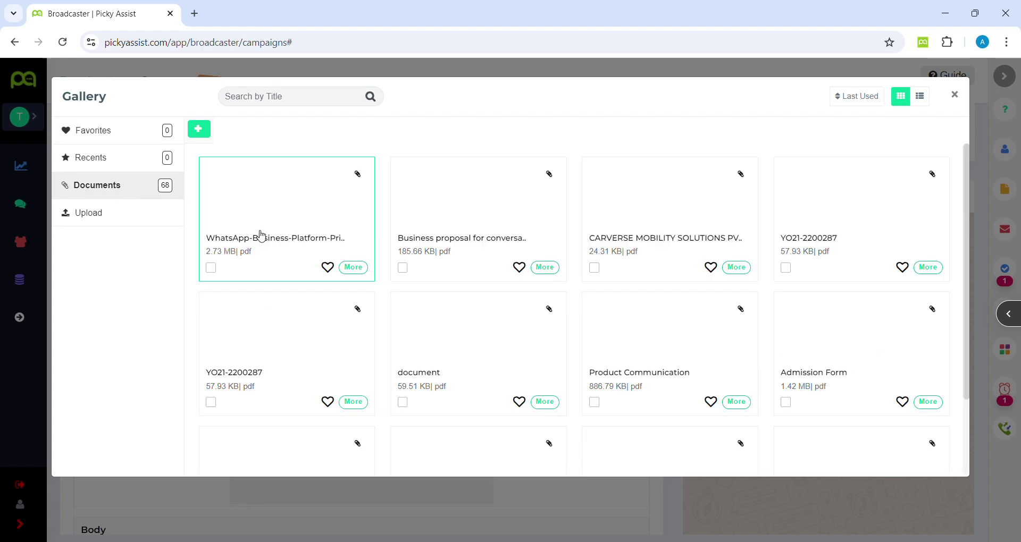
{"action": "left_click", "coordinate": [212, 268]}
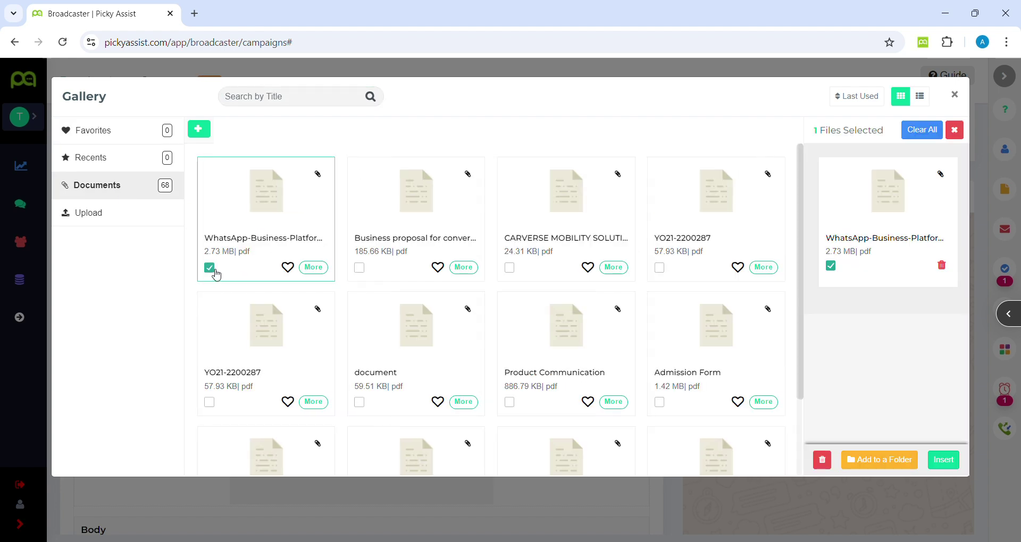
{"action": "left_click", "coordinate": [944, 460]}
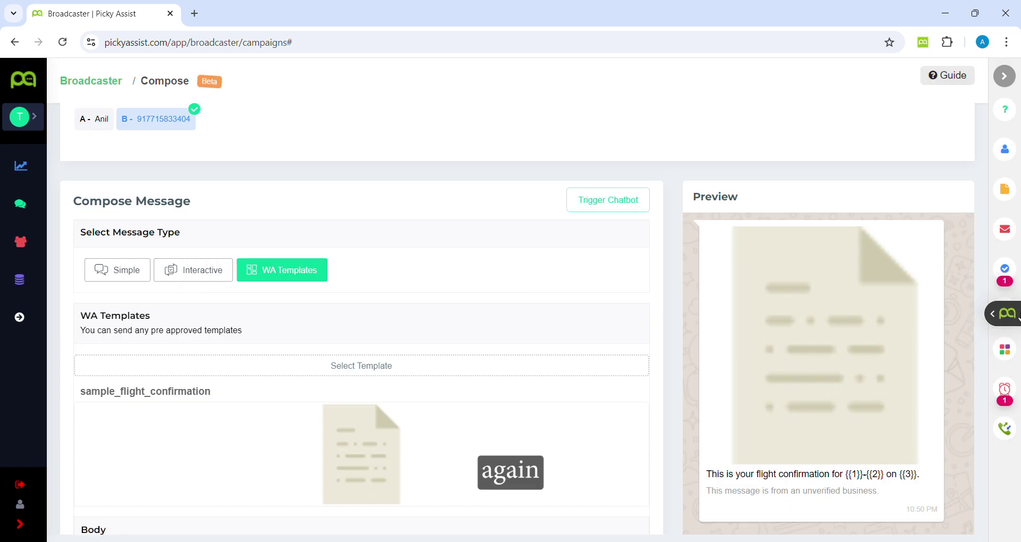
{"action": "left_click_drag", "start_coordinate": [984, 330], "coordinate": [999, 388]}
Map dynamic value {{1}} to Dynamic.A and {{2}} to Dynamic.B
{"action": "scroll", "coordinate": [1000, 389], "scroll_direction": "down", "scroll_amount": 1}
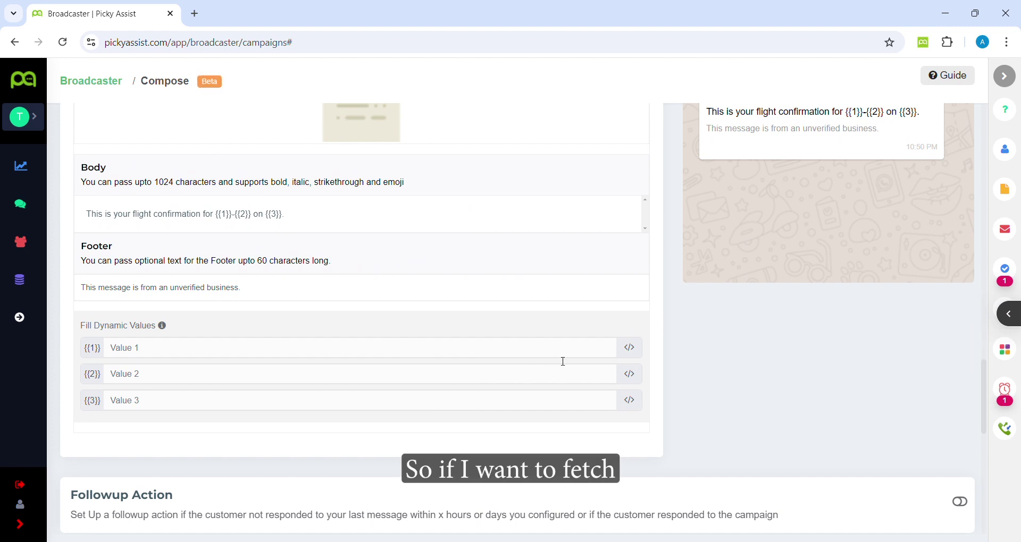
{"action": "left_click", "coordinate": [634, 350]}
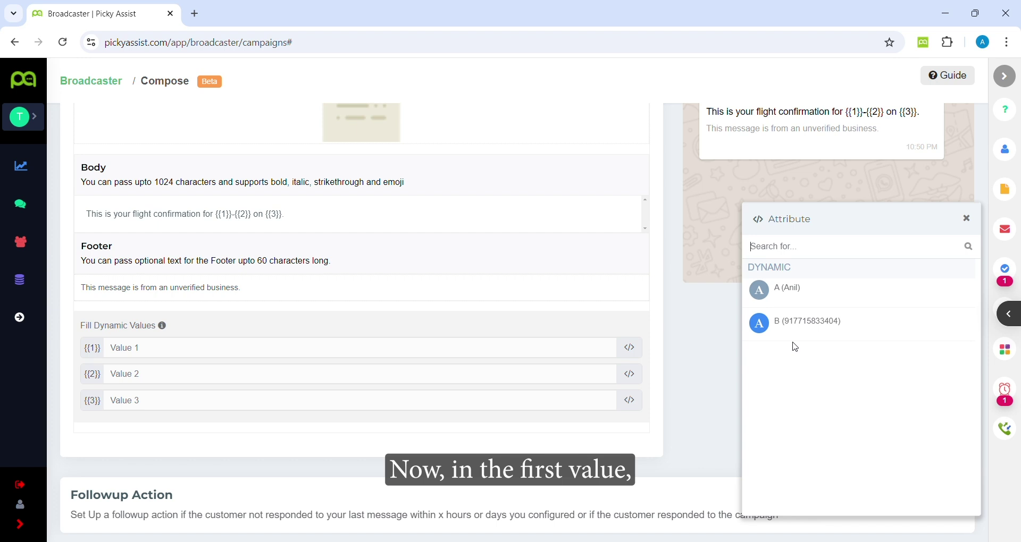
{"action": "left_click", "coordinate": [777, 299]}
{"action": "left_click", "coordinate": [620, 346]}
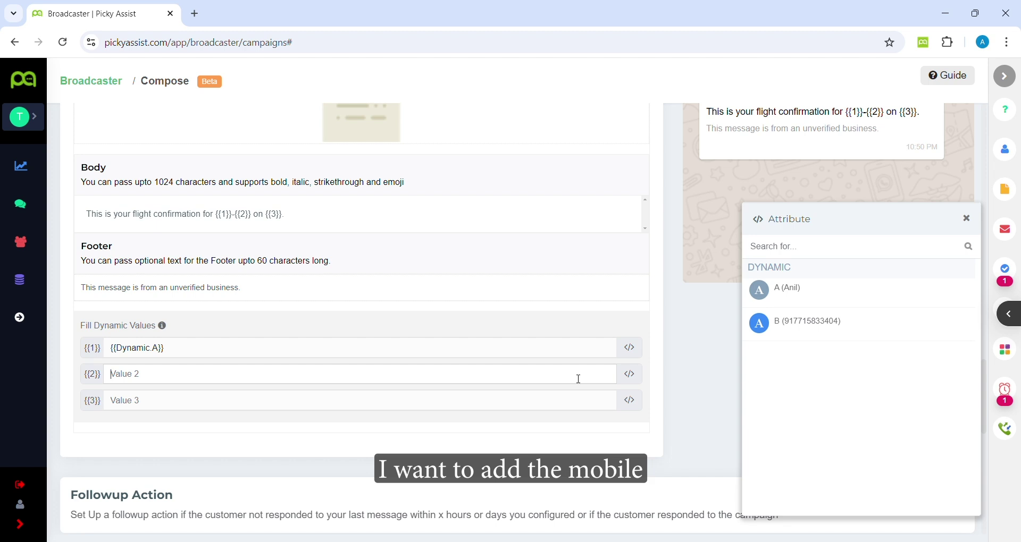
{"action": "left_click", "coordinate": [760, 327]}
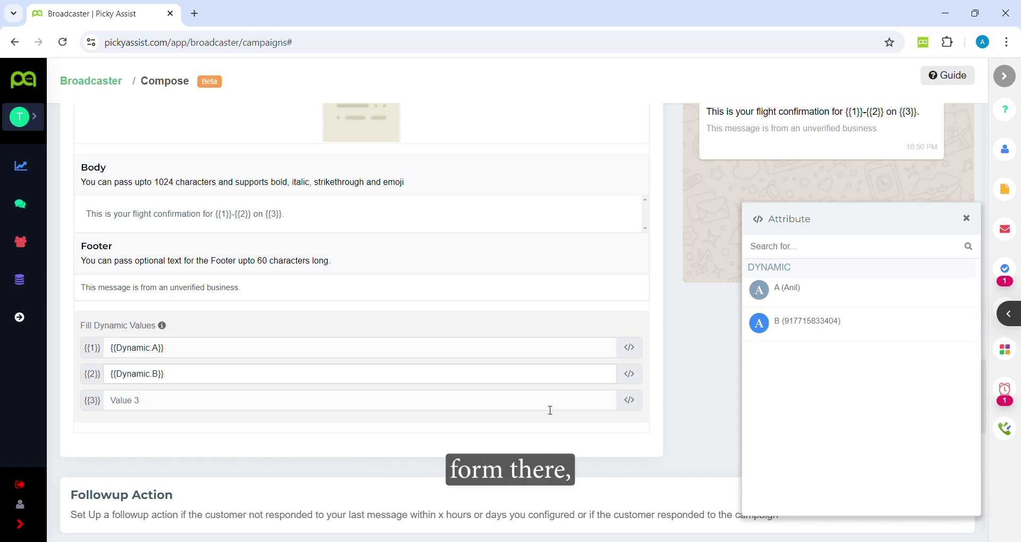
Enter the fixed text Thanks for {{3}}, then go down to Start Campaign
{"action": "left_click", "coordinate": [551, 410]}
{"action": "type", "text": "That"}
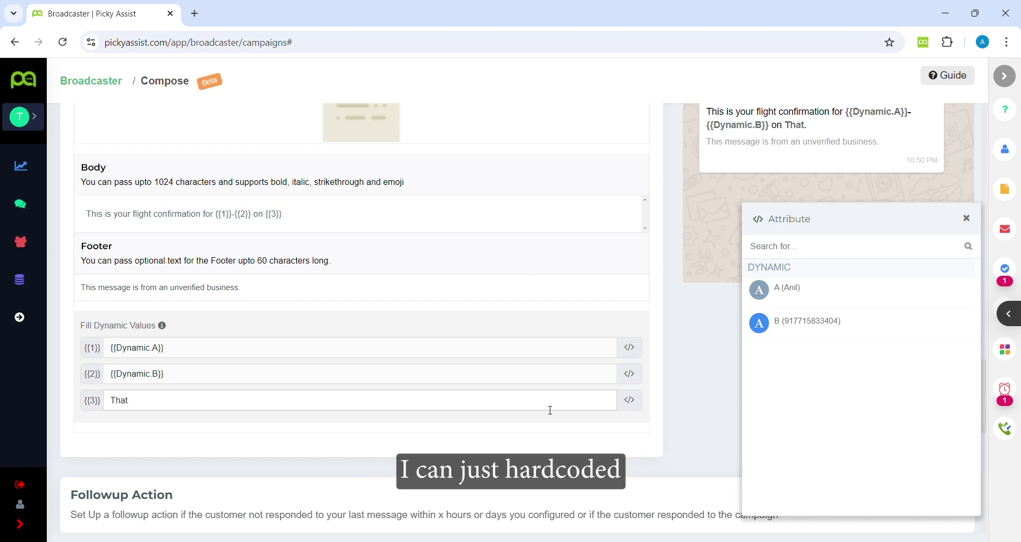
{"action": "key", "text": "BackSpace"}
{"action": "type", "text": "nks"}
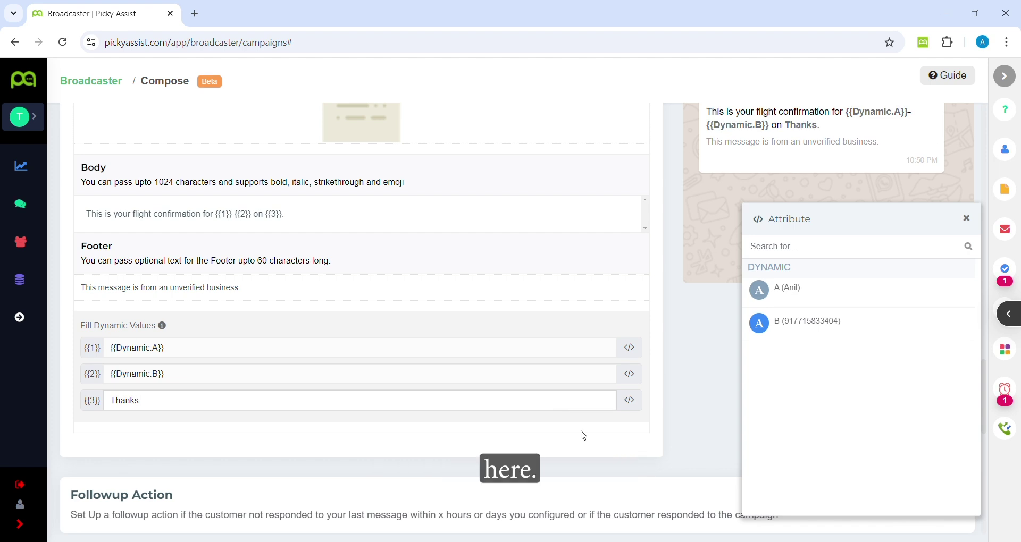
{"action": "left_click", "coordinate": [975, 223]}
{"action": "scroll", "coordinate": [984, 381], "scroll_direction": "down", "scroll_amount": 1}
{"action": "left_click_drag", "start_coordinate": [986, 387], "coordinate": [988, 464]}
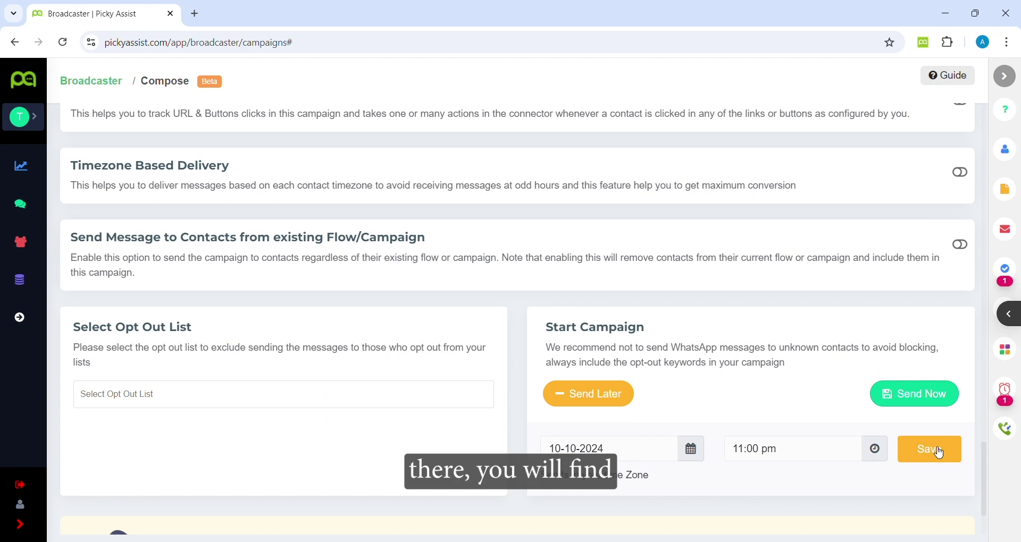